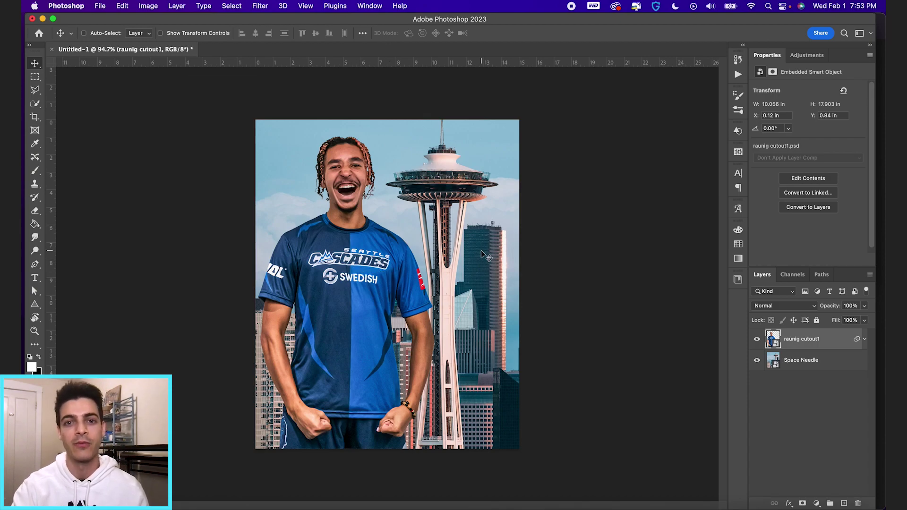
# Make the Space Needle background layer the active layer in the Layers panel
pyautogui.keyDown('super'); pyautogui.click(457, 170); pyautogui.keyUp('super')
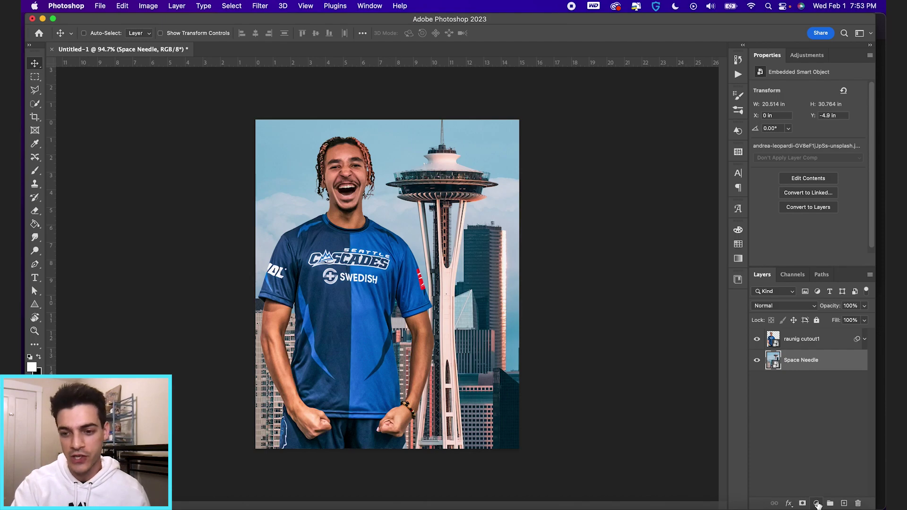
pyautogui.click(816, 504)
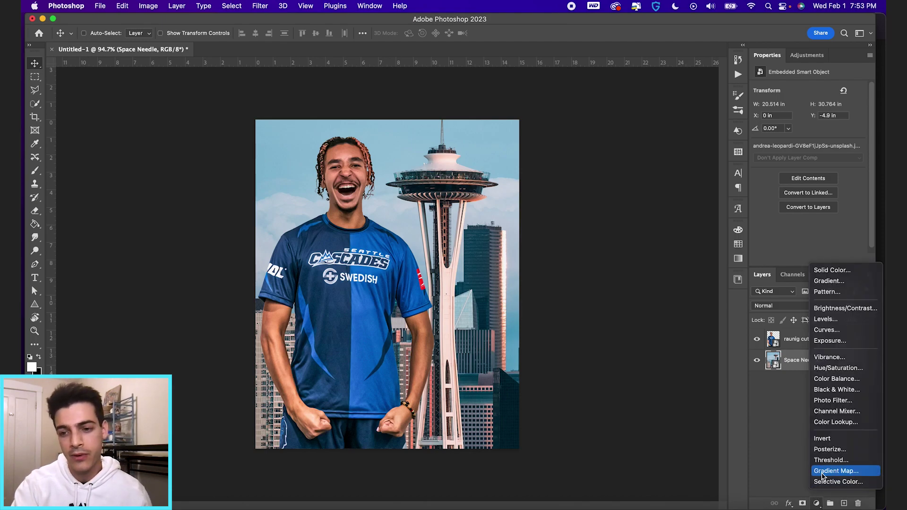
# Add a Gradient Map adjustment above Space Needle, turning the city background black and white
pyautogui.click(822, 472)
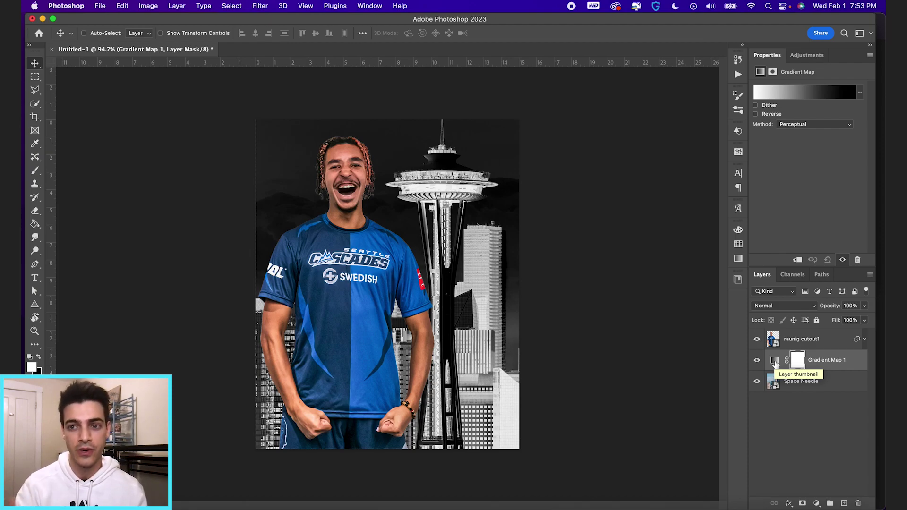
# Open the gradient map's Gradient Editor, then add and remove two trial colour stops
pyautogui.click(799, 93)
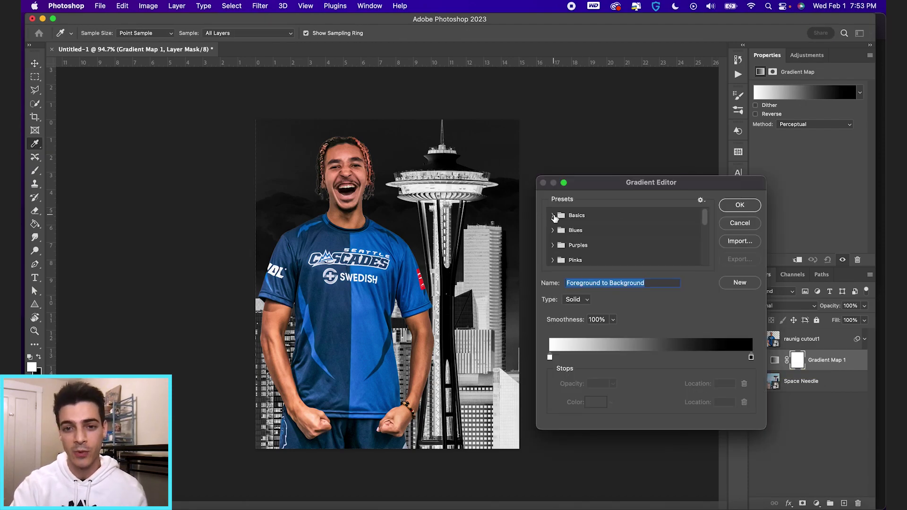
pyautogui.click(554, 216)
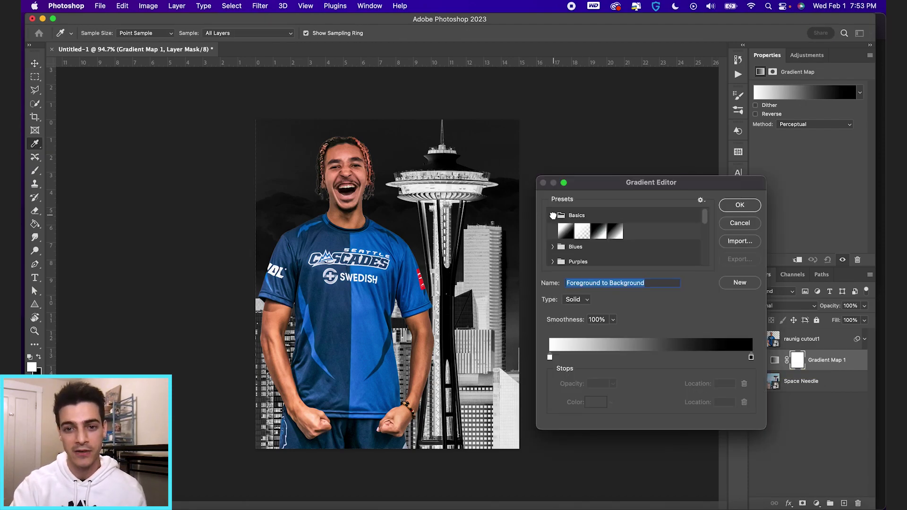
pyautogui.click(590, 357)
pyautogui.click(639, 357)
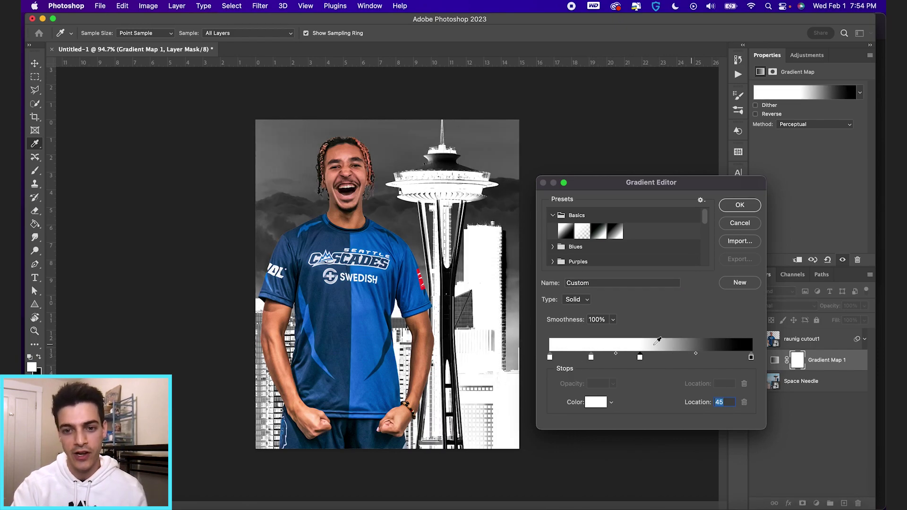
pyautogui.moveTo(592, 359); pyautogui.dragTo(594, 378)
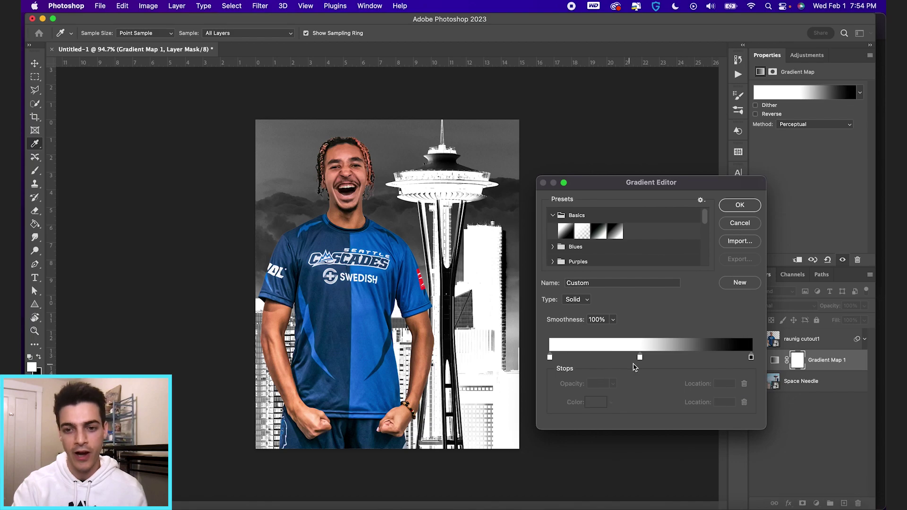
pyautogui.moveTo(639, 358); pyautogui.dragTo(639, 378)
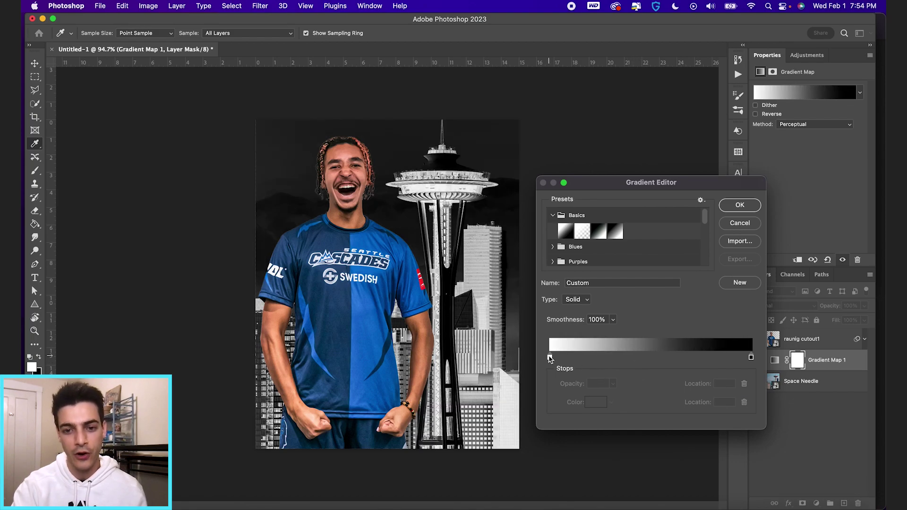
# Experiment with the black and white end stop positions, then apply the Black, White preset
pyautogui.click(550, 358)
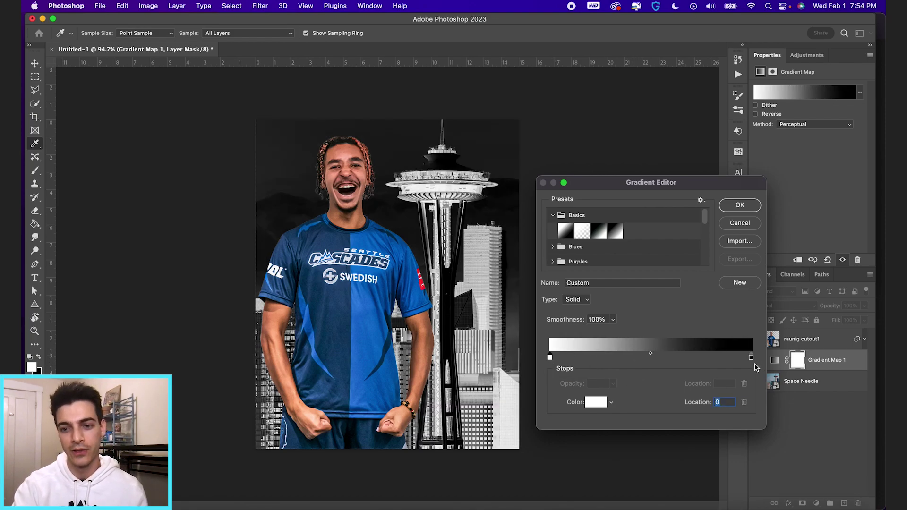
pyautogui.moveTo(751, 360)
pyautogui.mouseDown()
pyautogui.moveTo(655, 368)
pyautogui.moveTo(558, 358)
pyautogui.moveTo(751, 358)
pyautogui.mouseUp()
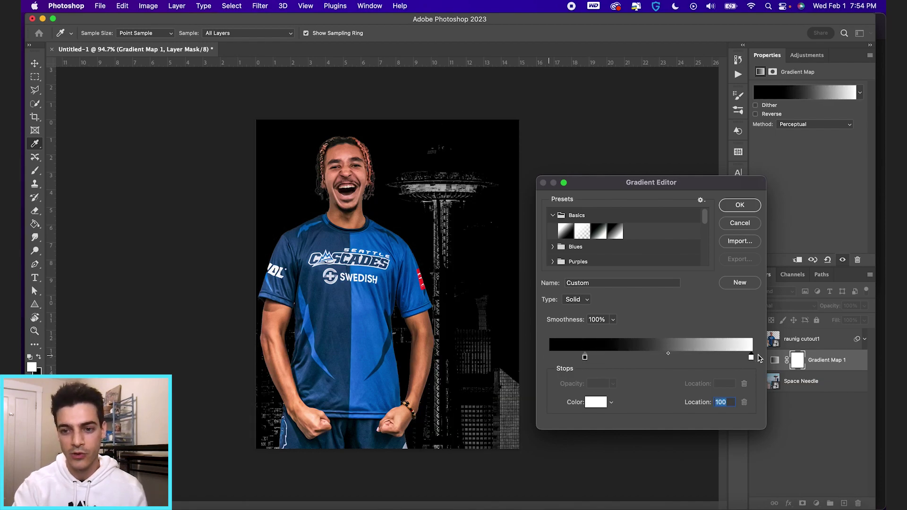
pyautogui.moveTo(584, 357); pyautogui.dragTo(534, 356)
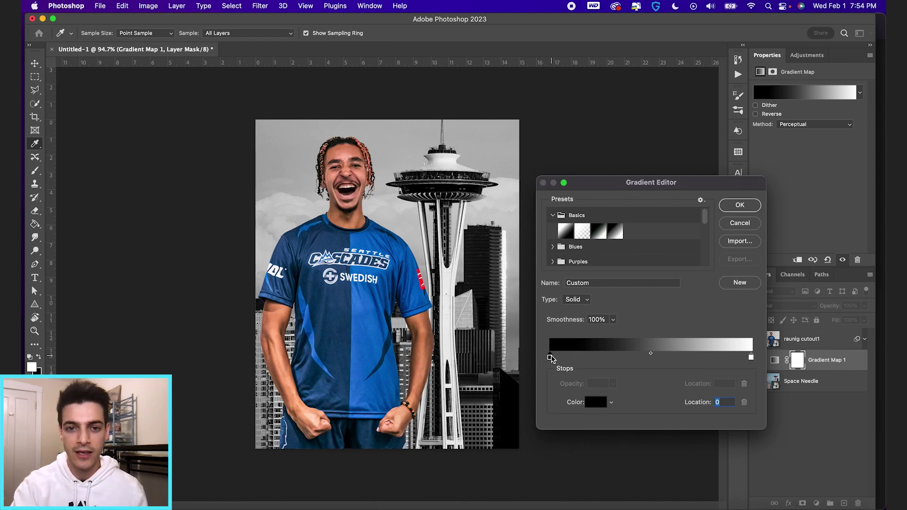
pyautogui.moveTo(550, 357); pyautogui.dragTo(644, 358)
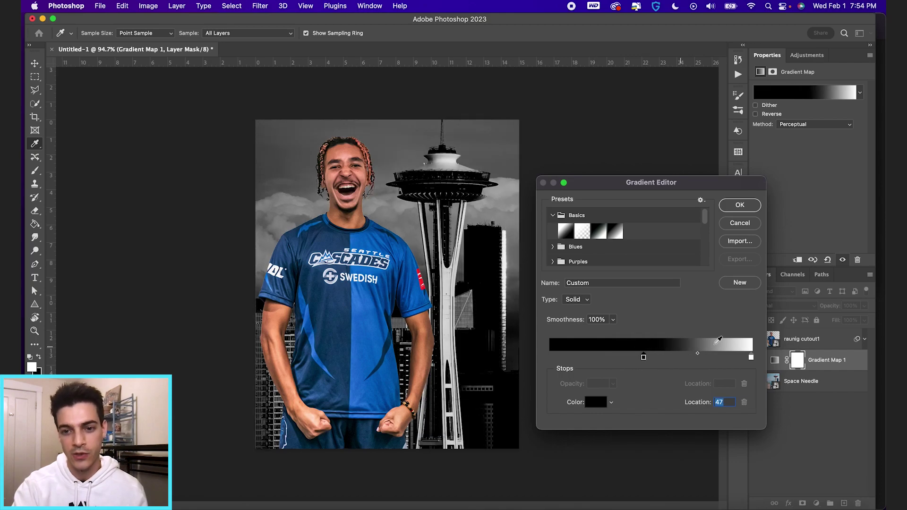
pyautogui.moveTo(750, 358)
pyautogui.mouseDown()
pyautogui.moveTo(662, 359)
pyautogui.moveTo(751, 358)
pyautogui.mouseUp()
pyautogui.moveTo(643, 358); pyautogui.dragTo(550, 357)
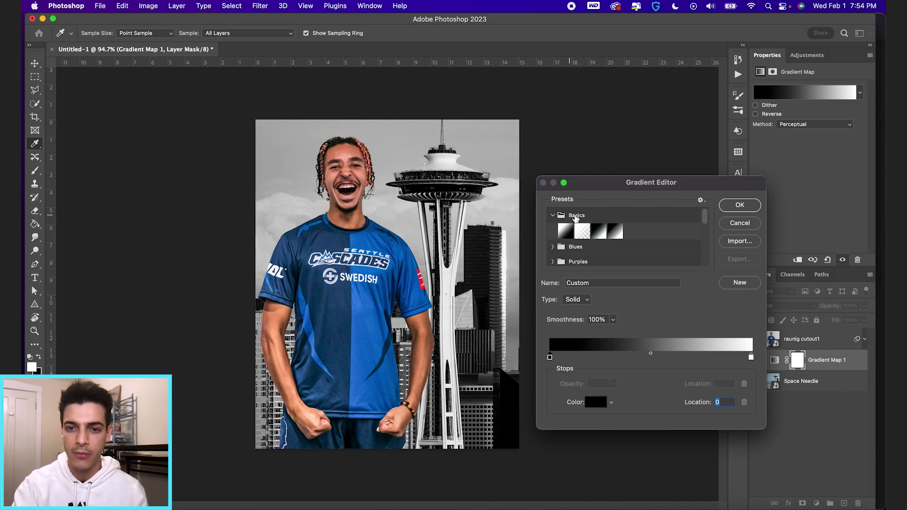
pyautogui.click(598, 231)
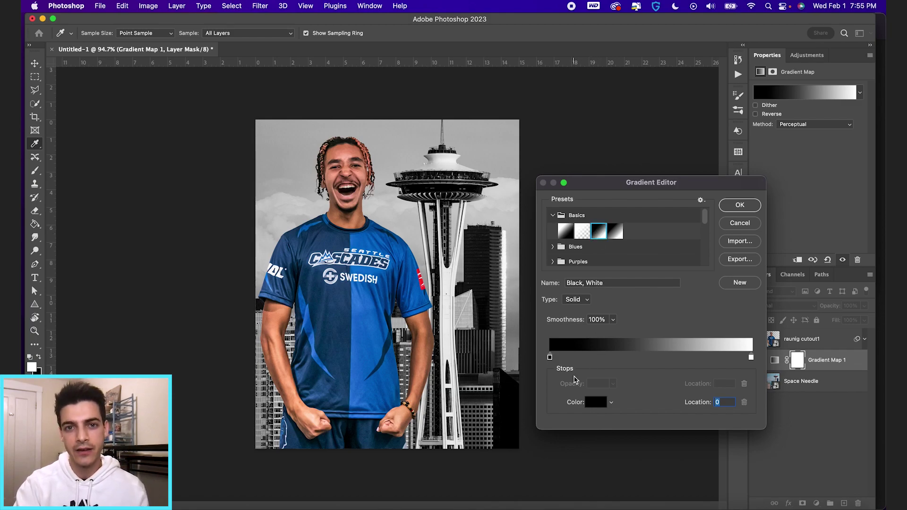
# Add three intermediate stops and set their locations to 25, 50 and 75
pyautogui.click(583, 358)
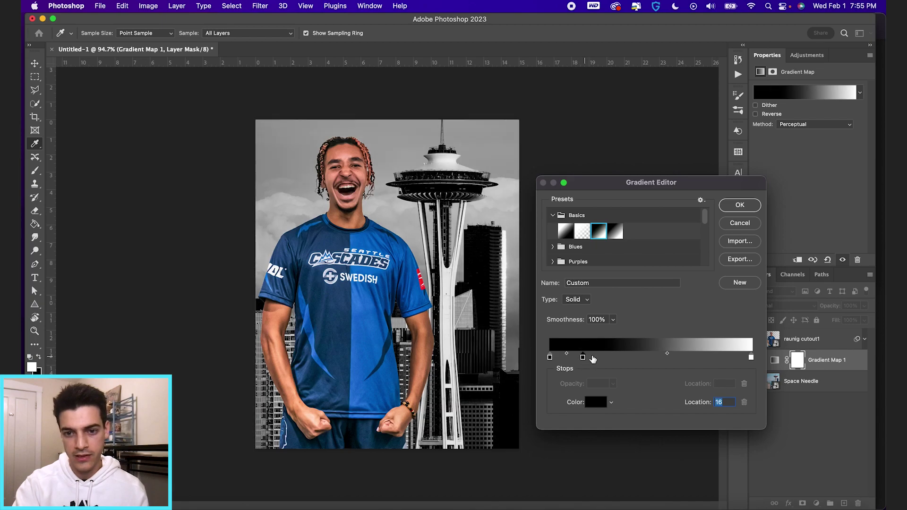
pyautogui.click(643, 357)
pyautogui.click(704, 357)
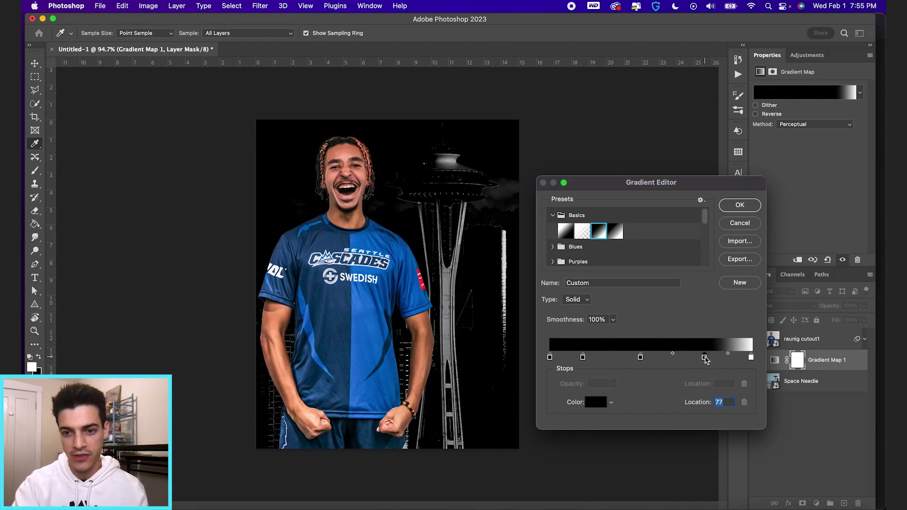
pyautogui.click(582, 358)
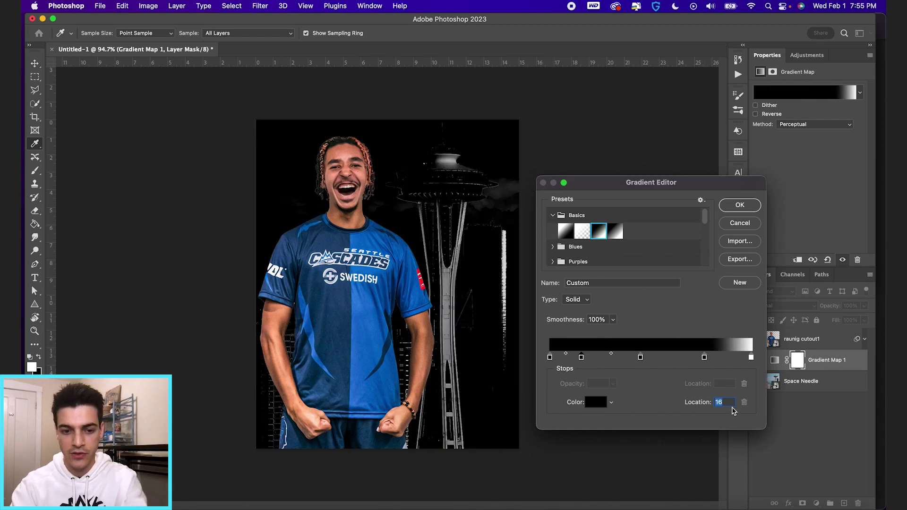
pyautogui.write('25')
pyautogui.click(640, 358)
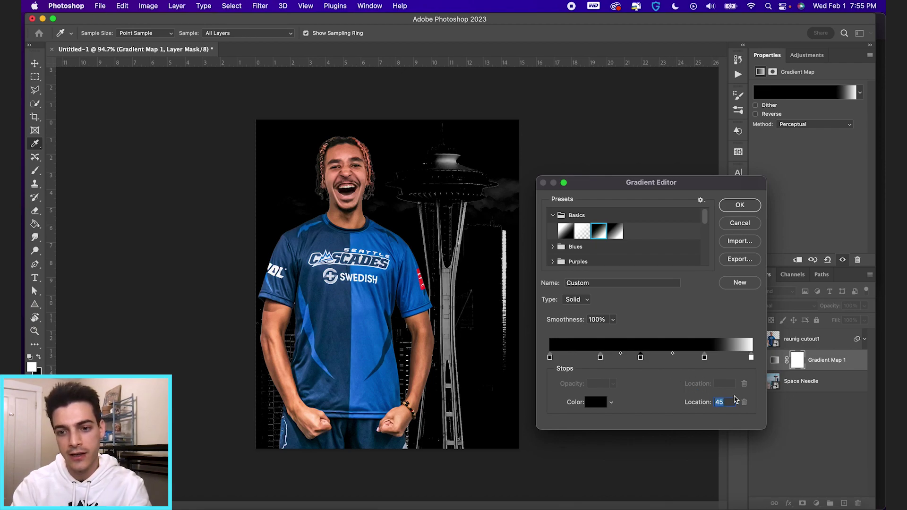
pyautogui.write('50')
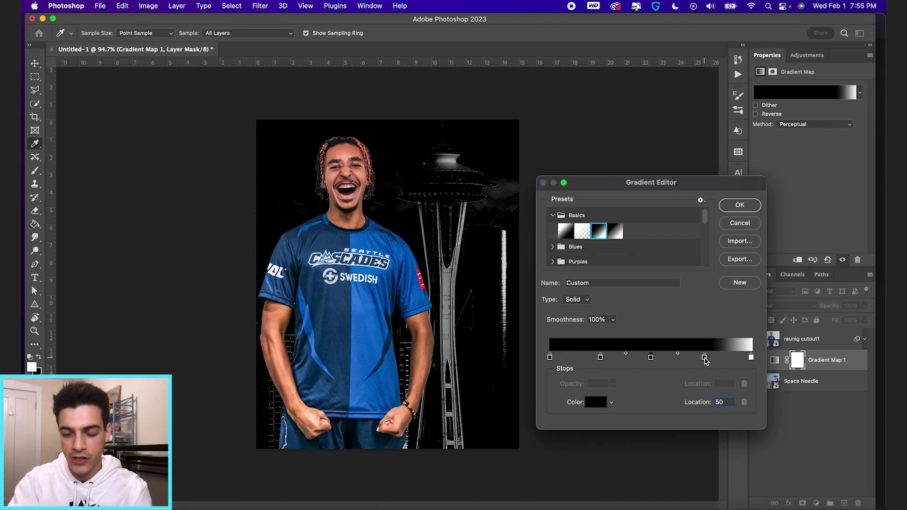
pyautogui.click(704, 357)
pyautogui.write('75')
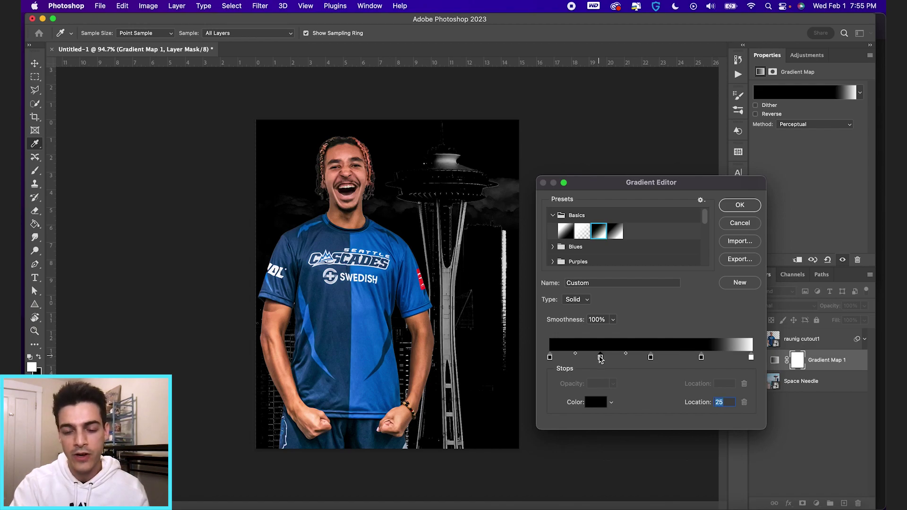
# Colour the 25 and 50 location stops grey at 25% and 50% brightness
pyautogui.doubleClick(600, 358)
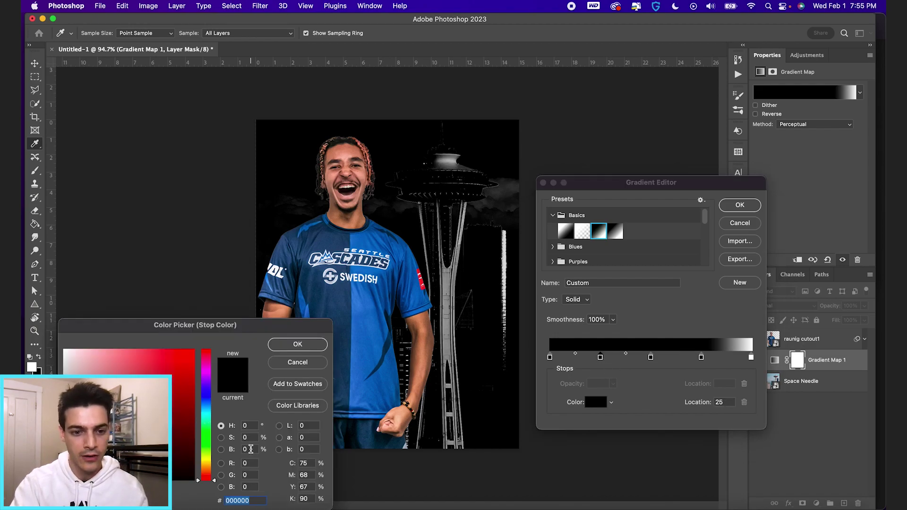
pyautogui.click(251, 449)
pyautogui.write('25')
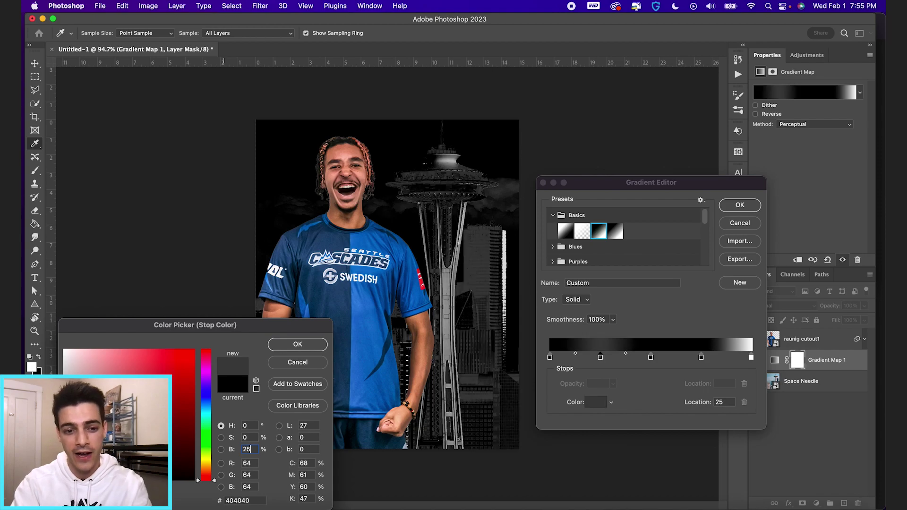
pyautogui.click(297, 346)
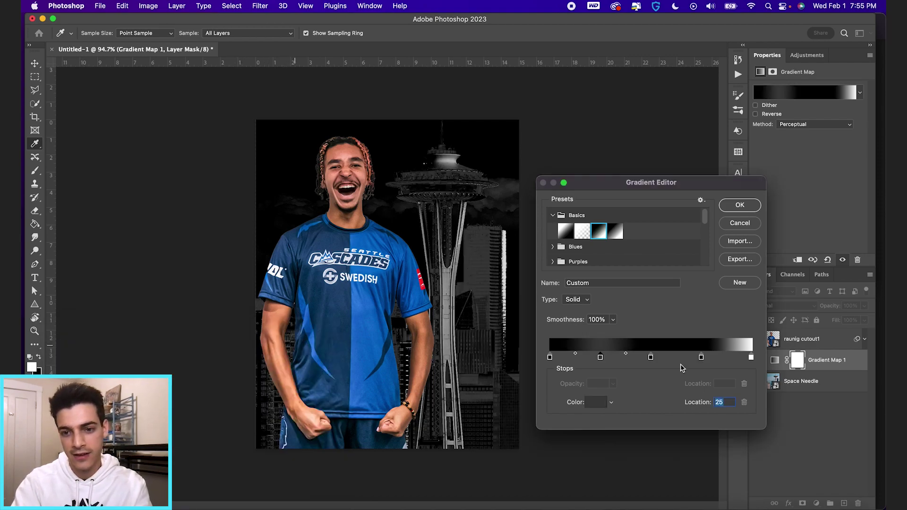
pyautogui.click(650, 357)
pyautogui.doubleClick(650, 357)
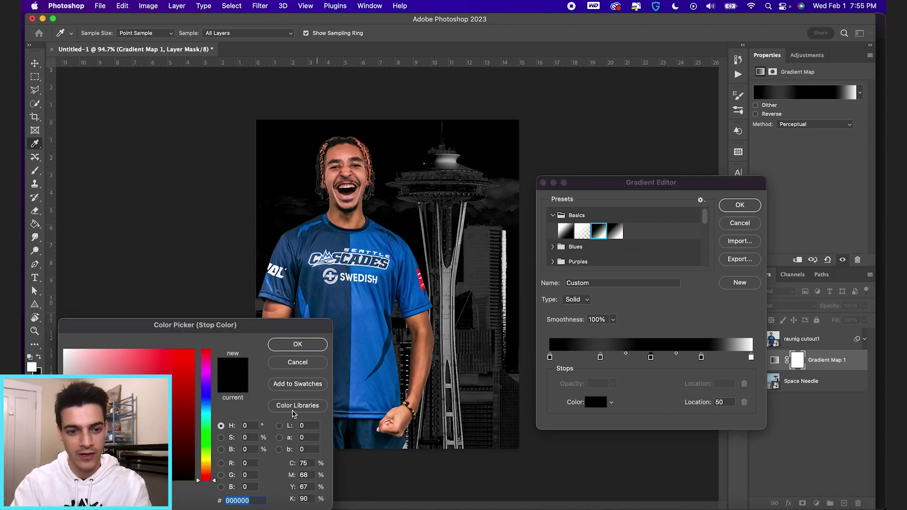
pyautogui.click(245, 449)
pyautogui.write('50')
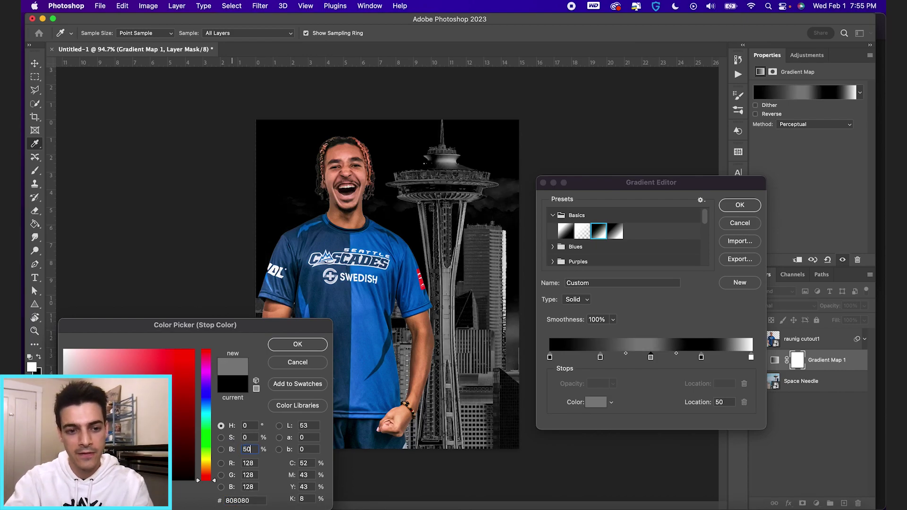
pyautogui.press('Return')
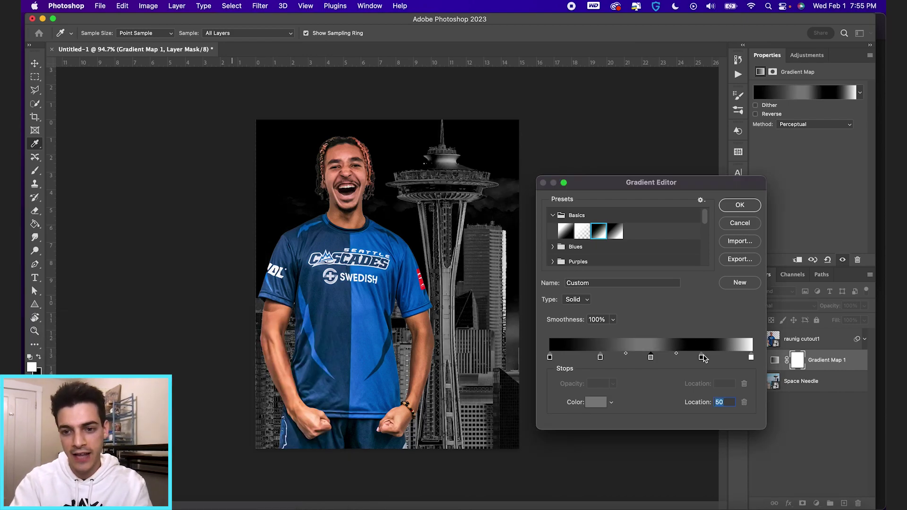
# Colour the 75 location stop light grey at 75% brightness (bfbfbf)
pyautogui.doubleClick(701, 358)
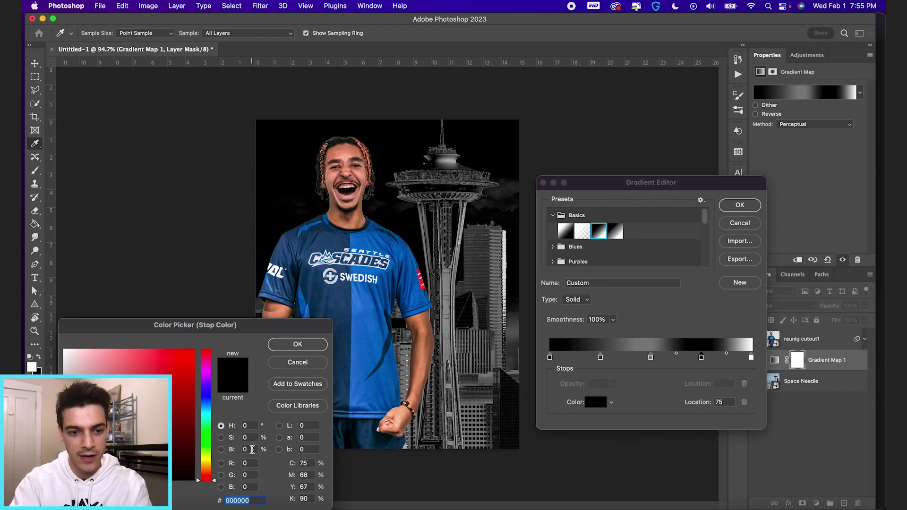
pyautogui.click(250, 449)
pyautogui.write('75')
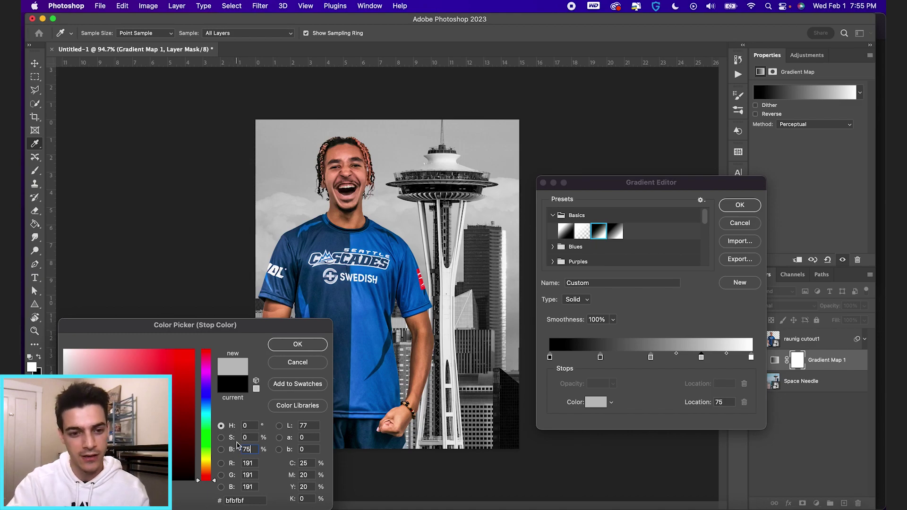
pyautogui.press('Return')
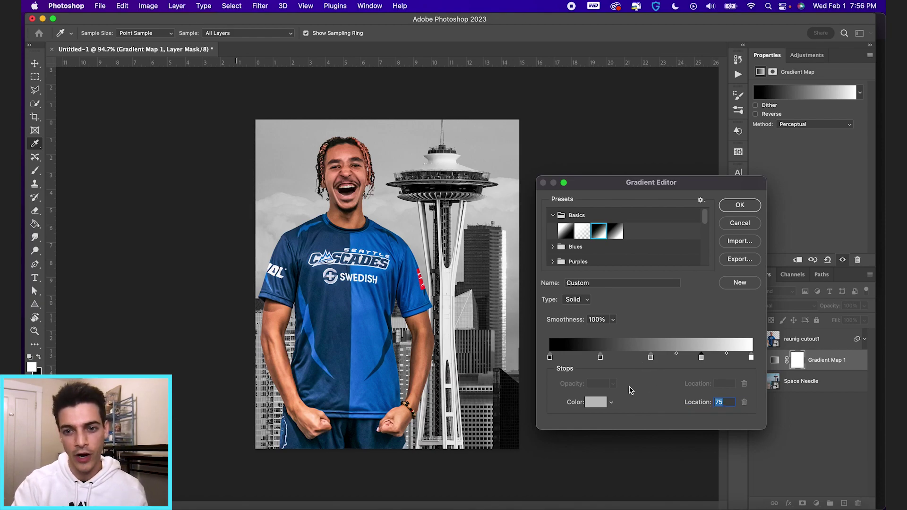
# Slide the grey and white stops leftward and delete the black stop
pyautogui.moveTo(601, 359); pyautogui.dragTo(587, 358)
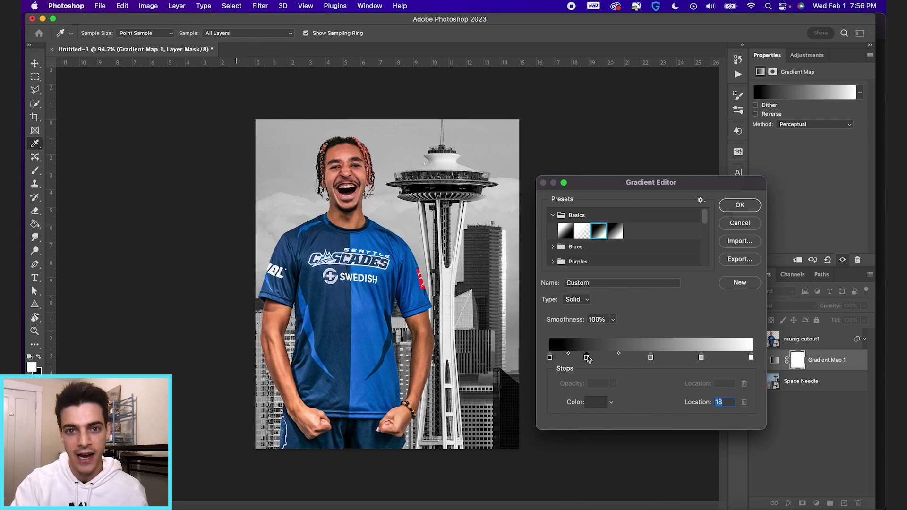
pyautogui.moveTo(651, 358); pyautogui.dragTo(621, 357)
pyautogui.moveTo(701, 358); pyautogui.dragTo(657, 359)
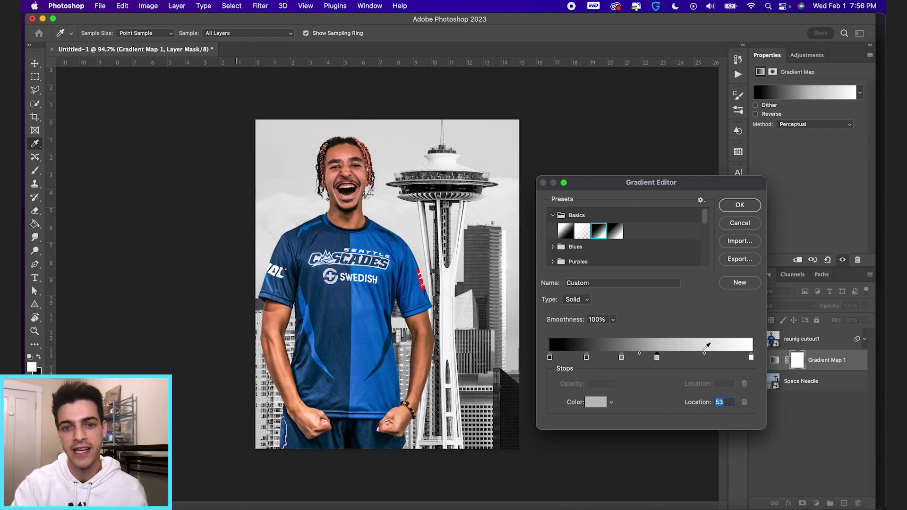
pyautogui.moveTo(750, 358); pyautogui.dragTo(594, 359)
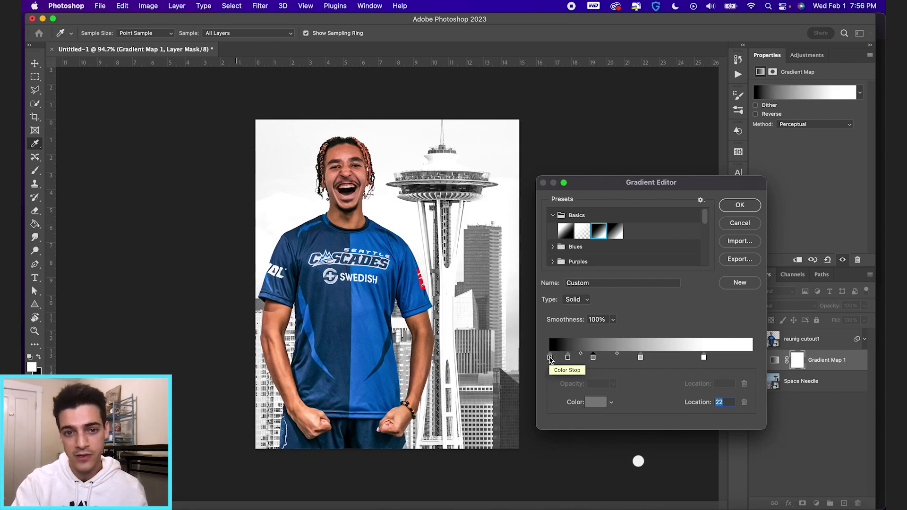
pyautogui.moveTo(550, 359); pyautogui.dragTo(551, 387)
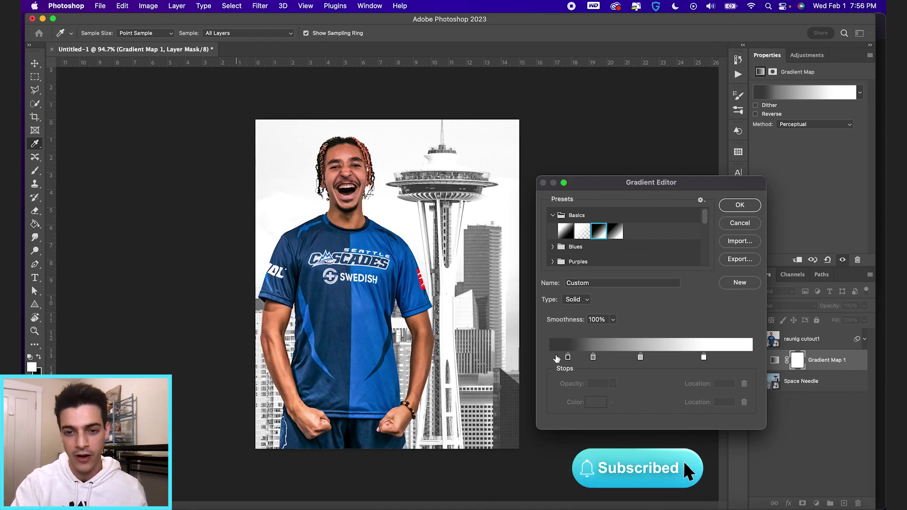
# Reposition the remaining stops, grey at 18 and white at 55, and apply the lightened gradient
pyautogui.click(568, 358)
pyautogui.moveTo(567, 357)
pyautogui.mouseDown()
pyautogui.moveTo(544, 358)
pyautogui.moveTo(574, 360)
pyautogui.mouseUp()
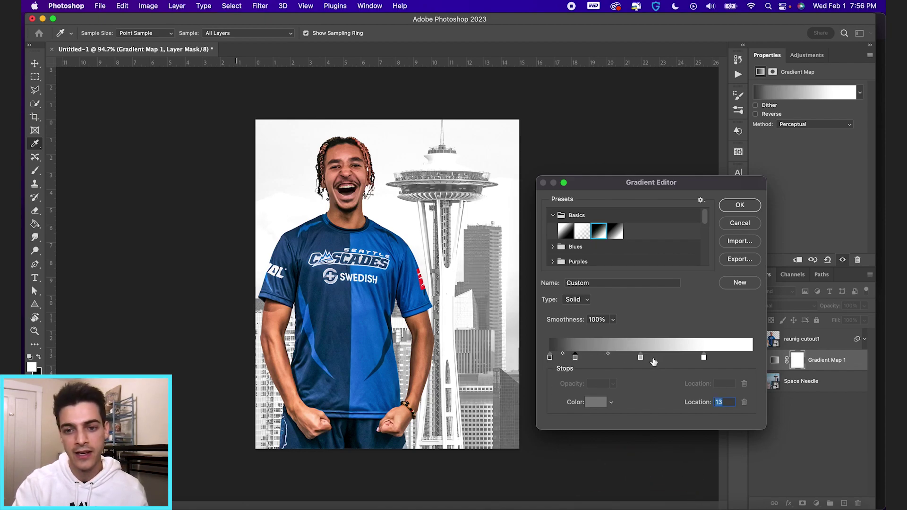
pyautogui.moveTo(640, 357); pyautogui.dragTo(549, 358)
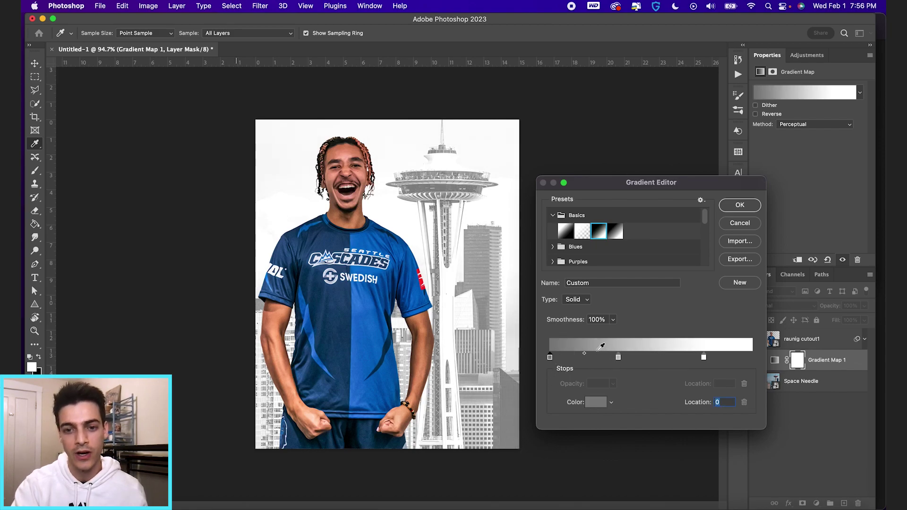
pyautogui.moveTo(618, 358); pyautogui.dragTo(567, 359)
pyautogui.moveTo(704, 357); pyautogui.dragTo(757, 360)
pyautogui.press('Return')
pyautogui.press('v')
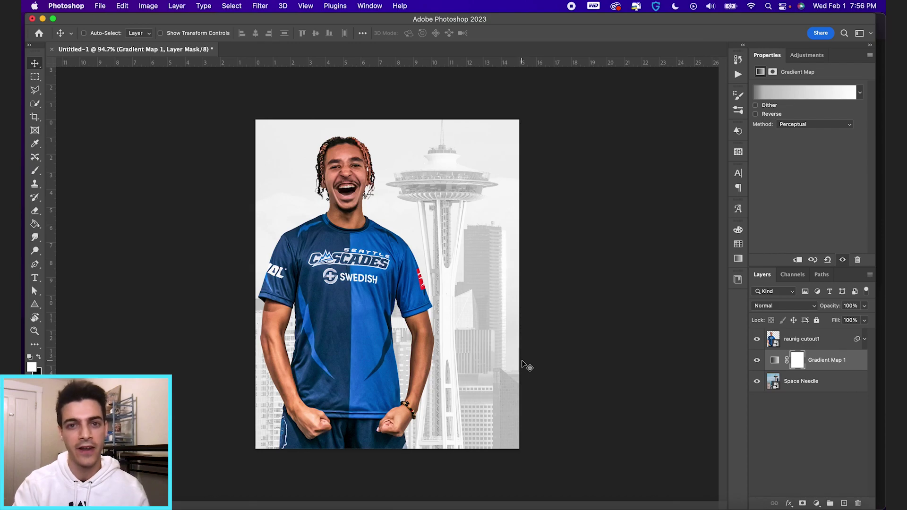
# Target Gradient Map 1 and reset its gradient to the Basics black-to-white preset
pyautogui.click(774, 361)
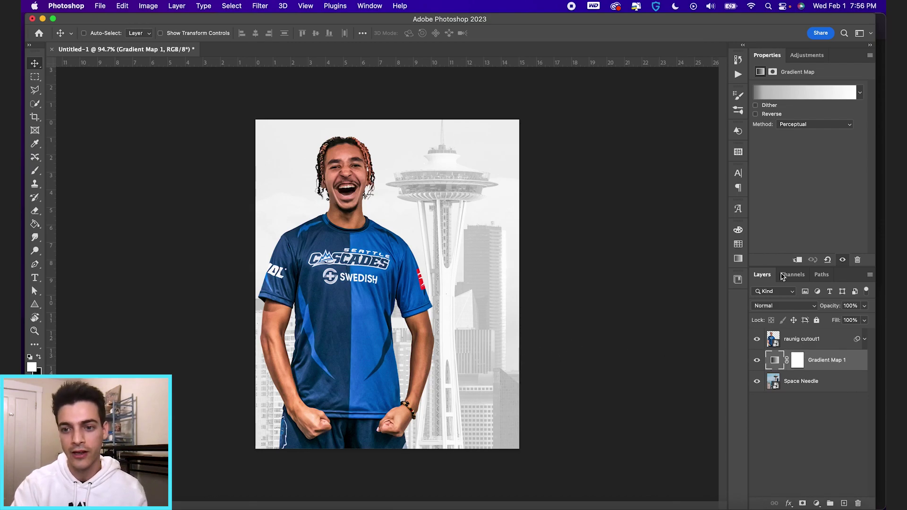
pyautogui.click(812, 93)
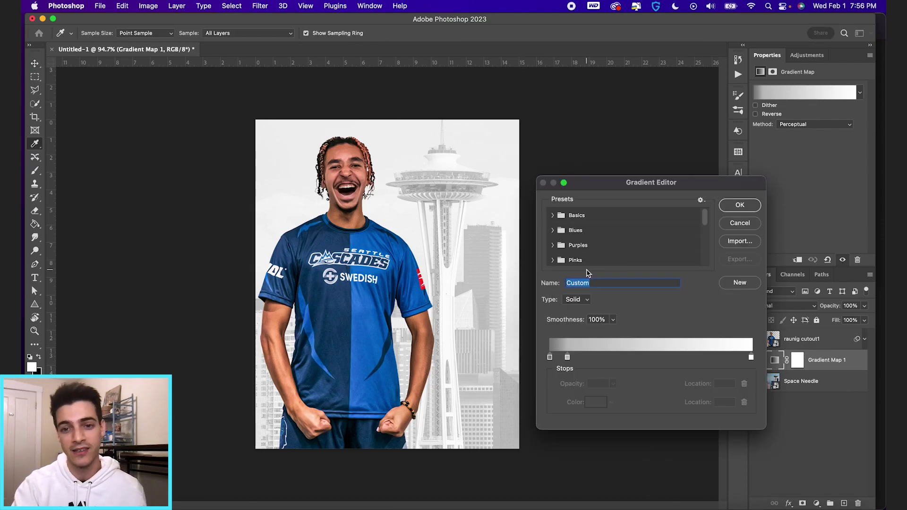
pyautogui.click(553, 216)
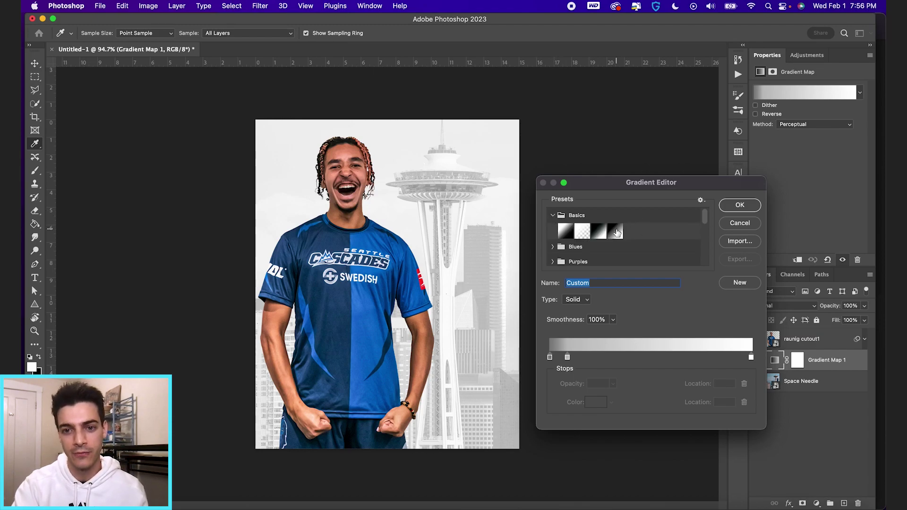
pyautogui.click(614, 230)
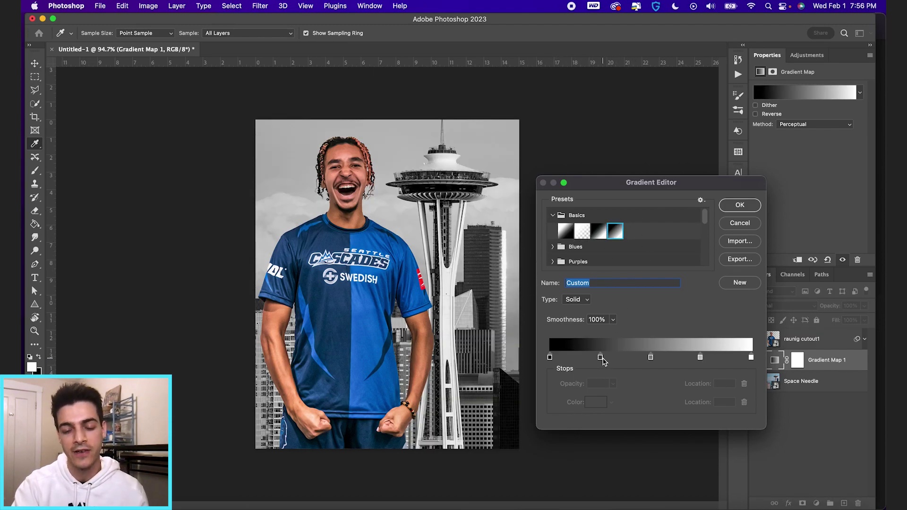
# Delete two light stops and push the rest right, to 88 and 21, for near-black greys
pyautogui.moveTo(750, 357); pyautogui.dragTo(753, 387)
pyautogui.moveTo(699, 358); pyautogui.dragTo(697, 380)
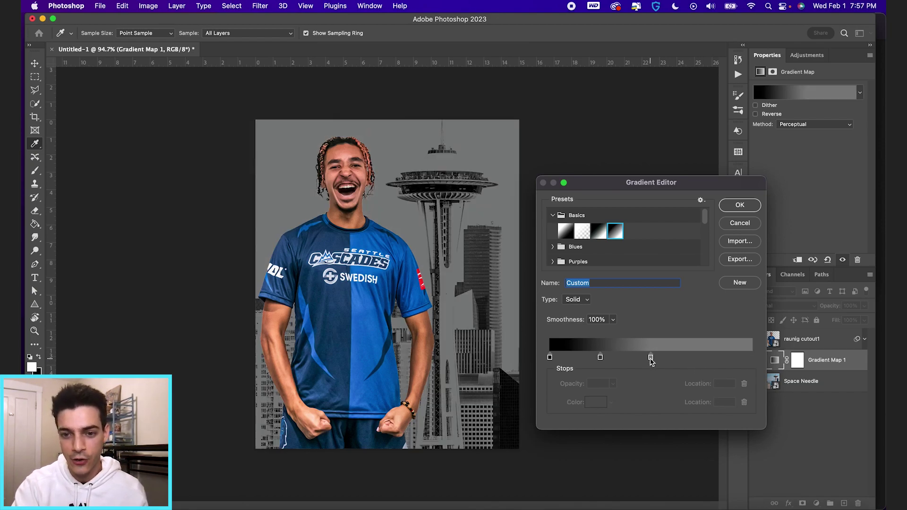
pyautogui.moveTo(651, 358); pyautogui.dragTo(751, 357)
pyautogui.click(600, 358)
pyautogui.moveTo(600, 358); pyautogui.dragTo(727, 358)
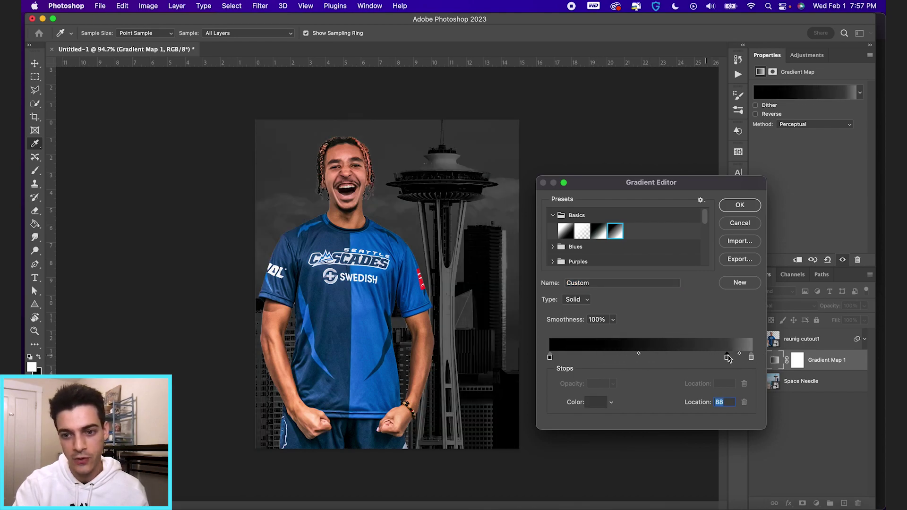
pyautogui.moveTo(550, 358); pyautogui.dragTo(645, 358)
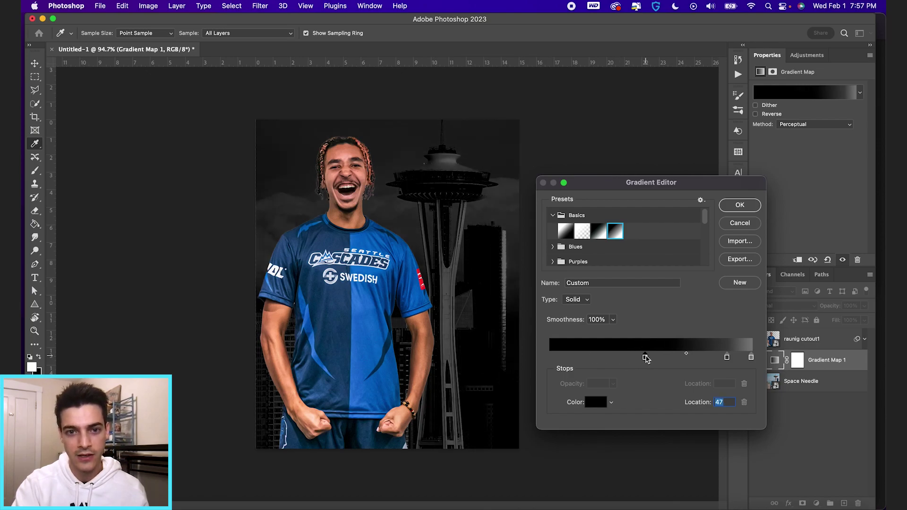
pyautogui.click(739, 205)
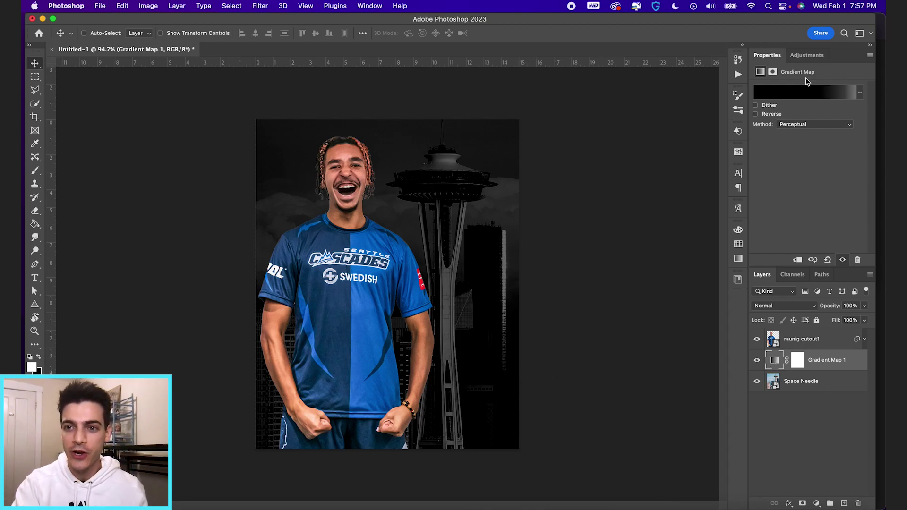
pyautogui.click(805, 93)
# Recolour the gradient from SEA-1 dark navy to SEA-2 blue, deleting the middle stop
pyautogui.moveTo(709, 188); pyautogui.dragTo(530, 182)
pyautogui.click(738, 244)
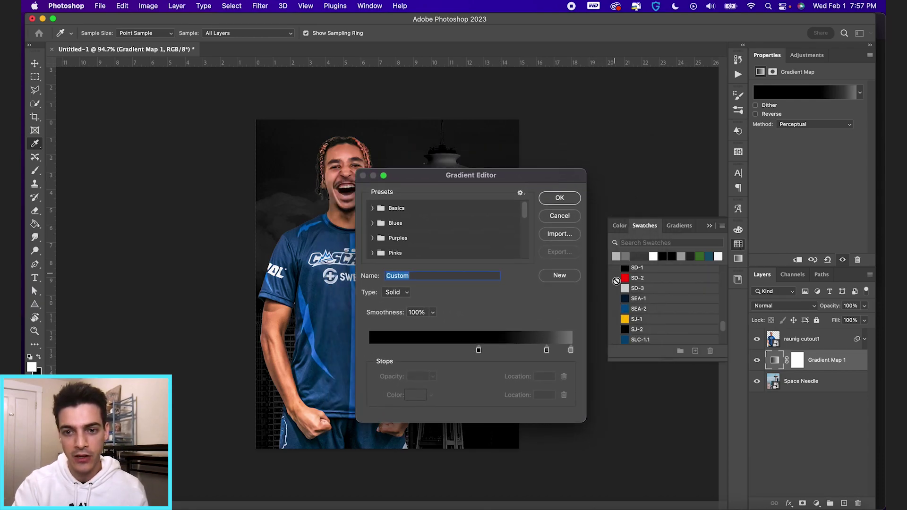
pyautogui.moveTo(478, 350); pyautogui.dragTo(369, 348)
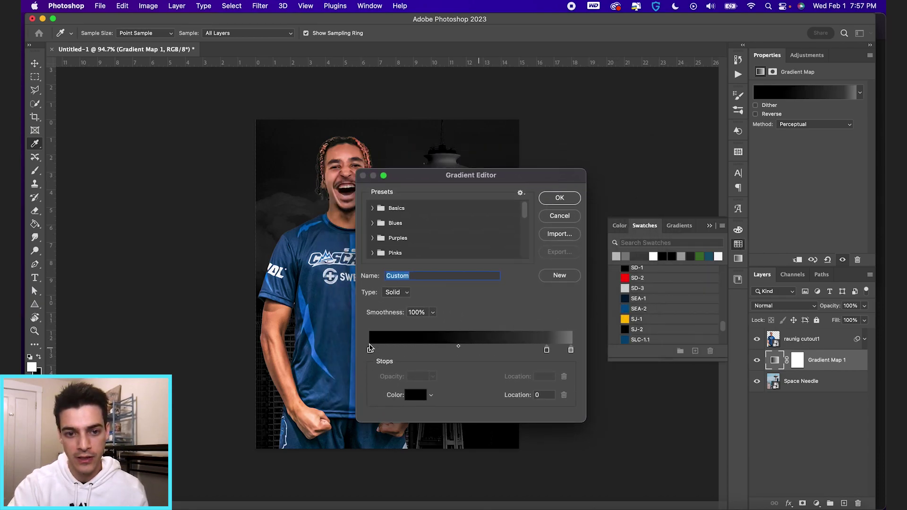
pyautogui.click(625, 298)
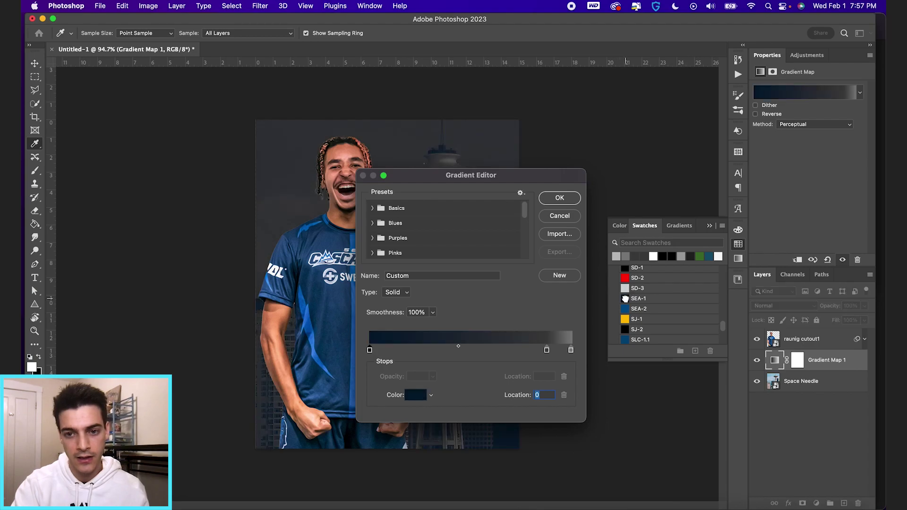
pyautogui.moveTo(547, 350); pyautogui.dragTo(546, 370)
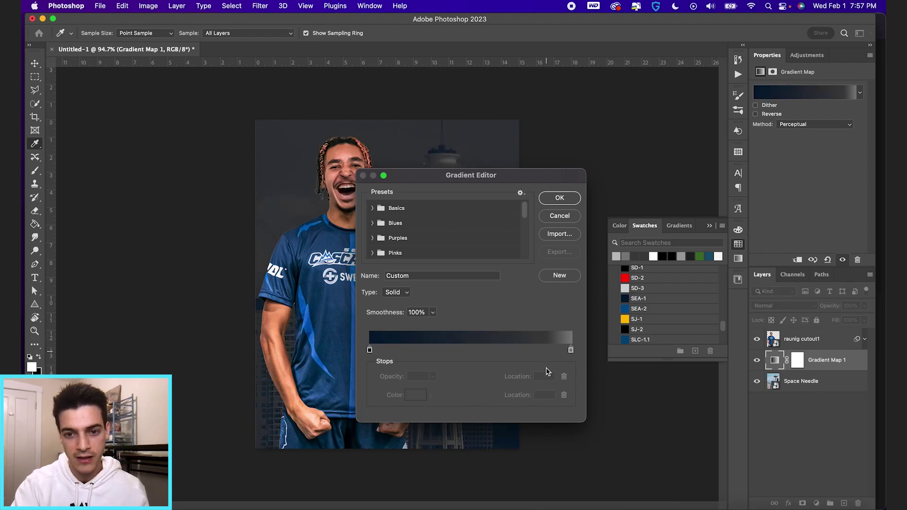
pyautogui.click(571, 350)
pyautogui.click(625, 308)
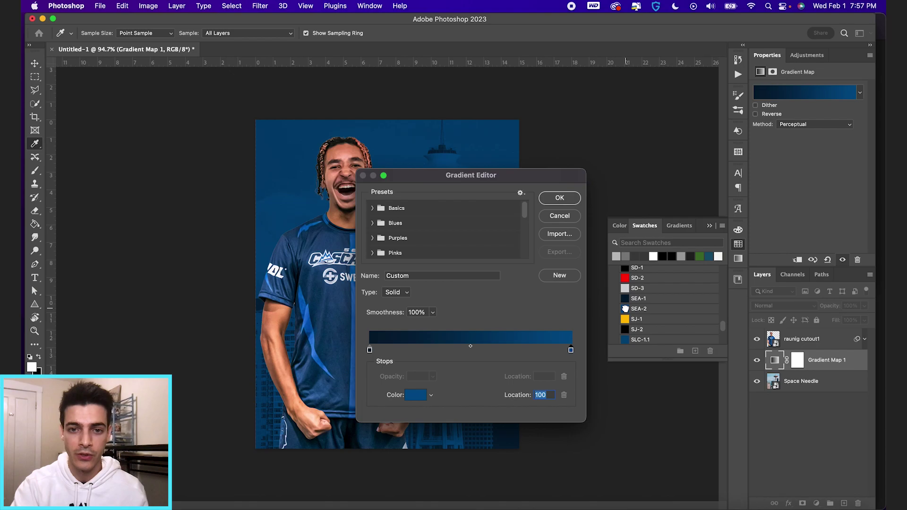
pyautogui.moveTo(541, 179); pyautogui.dragTo(756, 139)
pyautogui.click(772, 159)
pyautogui.press('v')
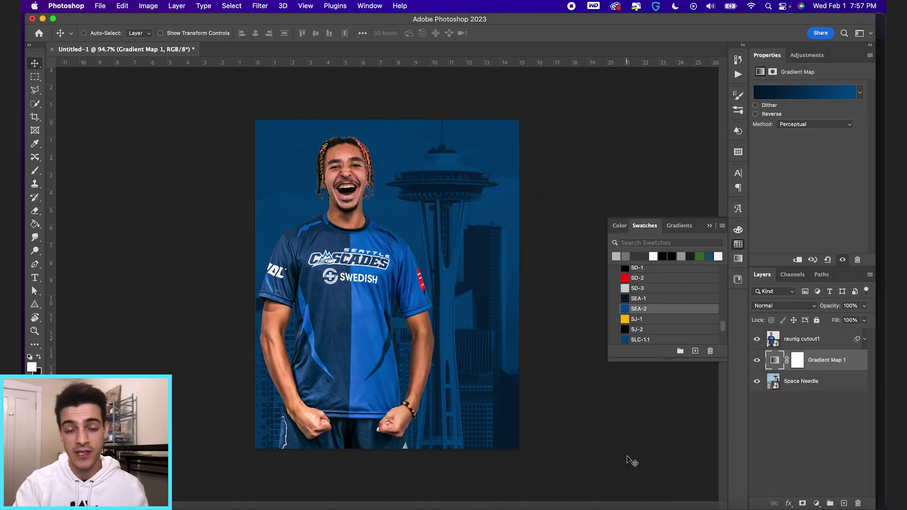
pyautogui.click(785, 93)
# Move navy to 12 and blue to 98, then add a black 000000 start stop and white ffffff end stop
pyautogui.moveTo(583, 311); pyautogui.dragTo(606, 311)
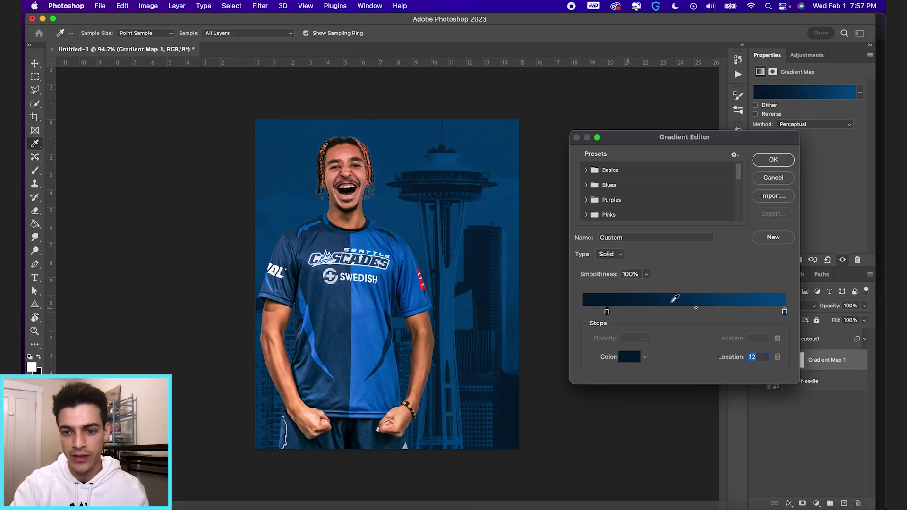
pyautogui.moveTo(785, 312); pyautogui.dragTo(767, 312)
pyautogui.click(584, 313)
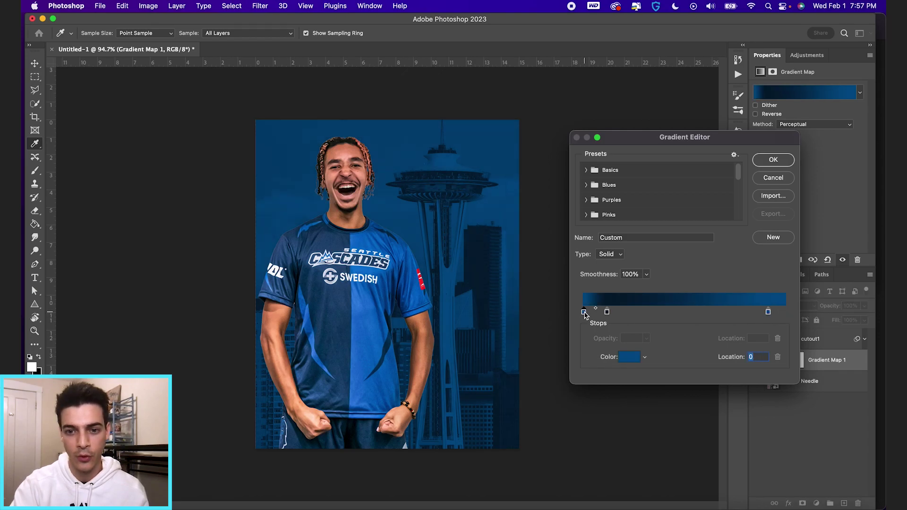
pyautogui.doubleClick(584, 313)
pyautogui.write('000000')
pyautogui.click(297, 344)
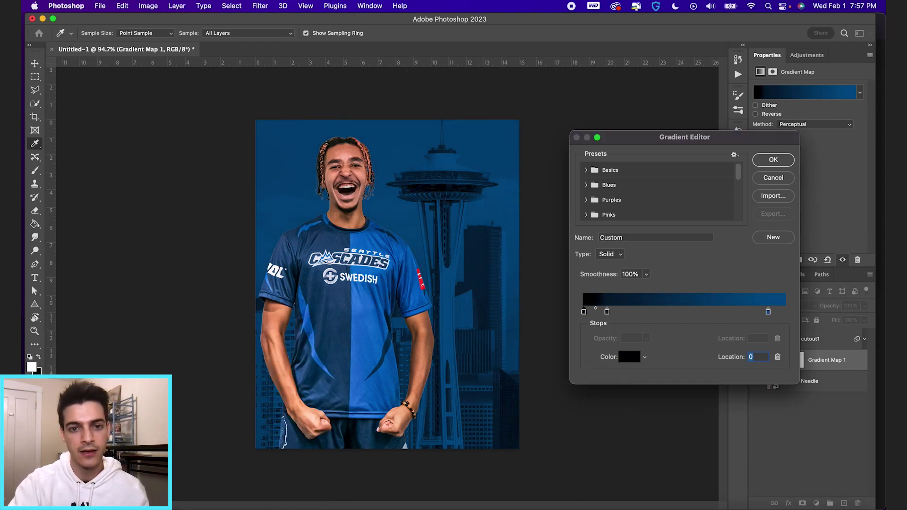
pyautogui.click(784, 313)
pyautogui.doubleClick(785, 313)
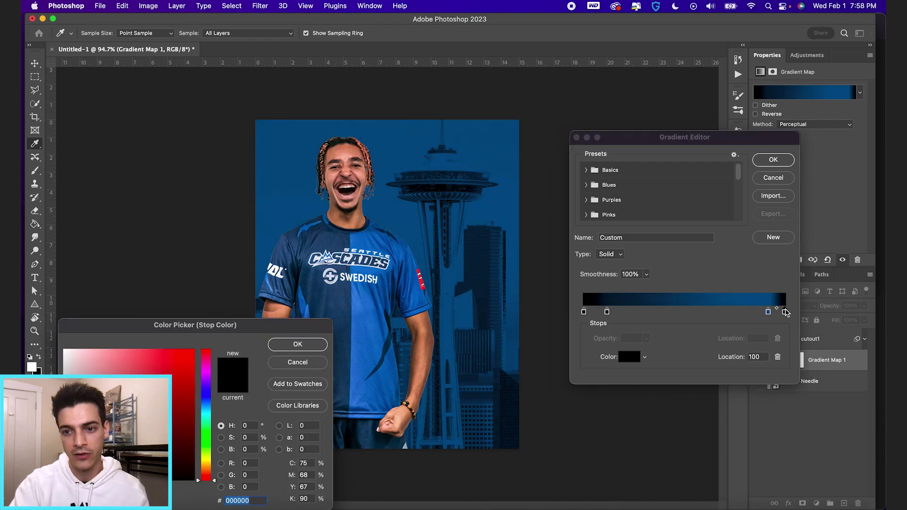
pyautogui.write('ffffff')
pyautogui.press('Return')
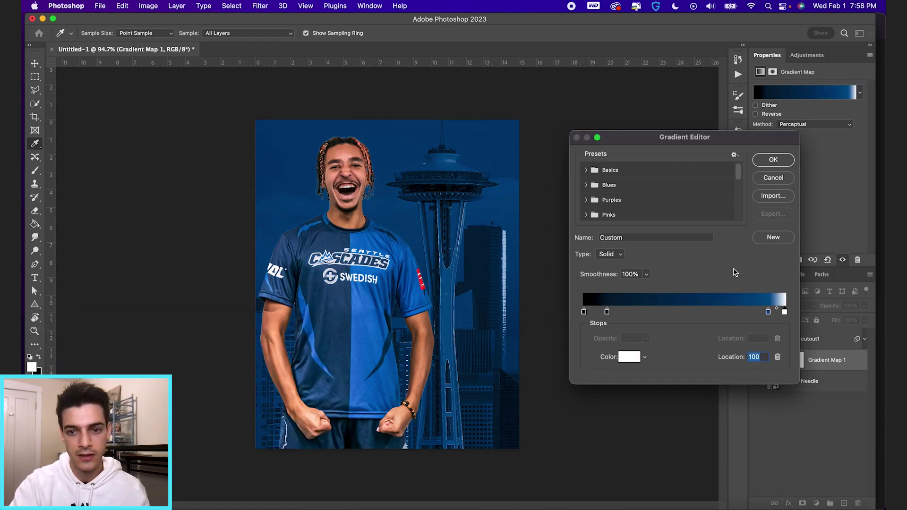
# Delete the white end stop and rearrange black, navy and blue stops for a dark black-to-blue gradient
pyautogui.moveTo(607, 313); pyautogui.dragTo(640, 313)
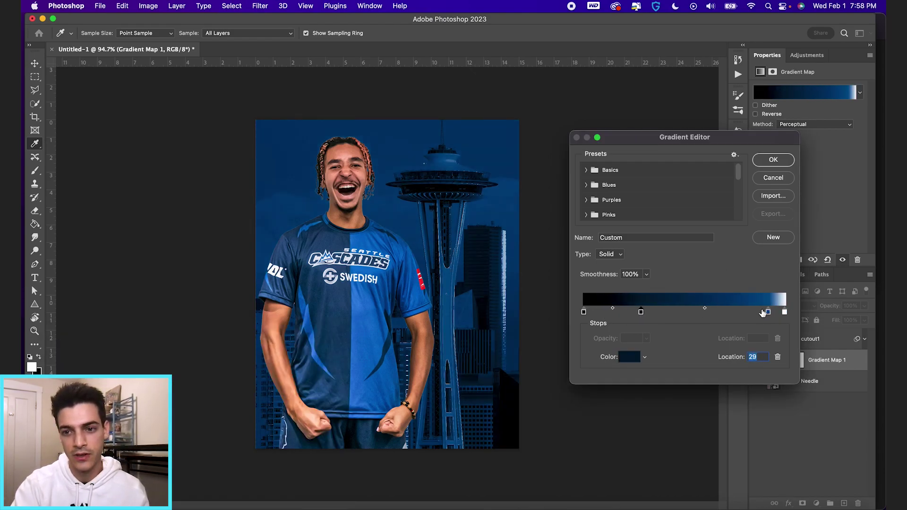
pyautogui.moveTo(768, 313); pyautogui.dragTo(687, 313)
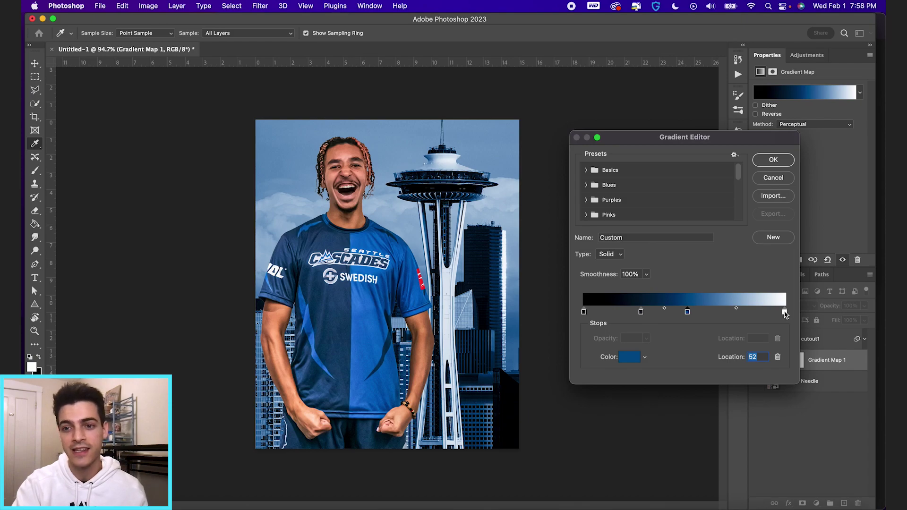
pyautogui.moveTo(784, 313); pyautogui.dragTo(784, 352)
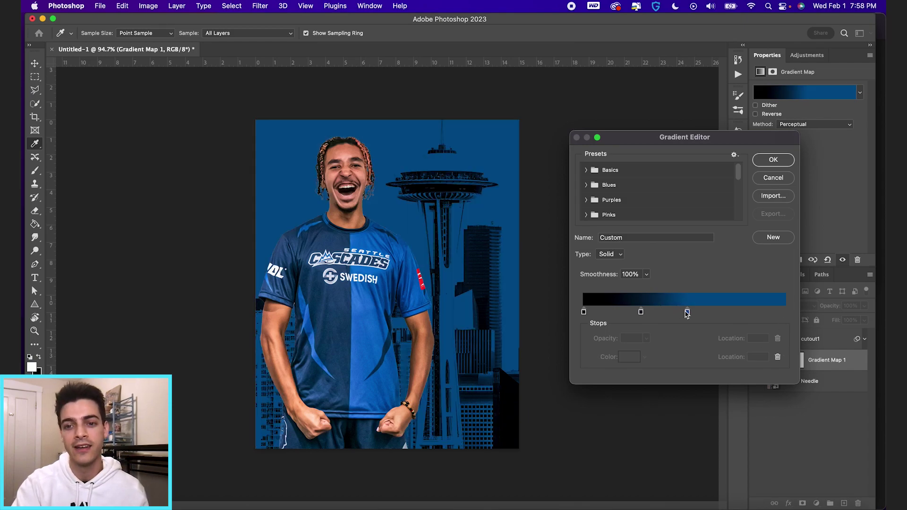
pyautogui.moveTo(687, 312); pyautogui.dragTo(784, 312)
pyautogui.moveTo(640, 313); pyautogui.dragTo(737, 313)
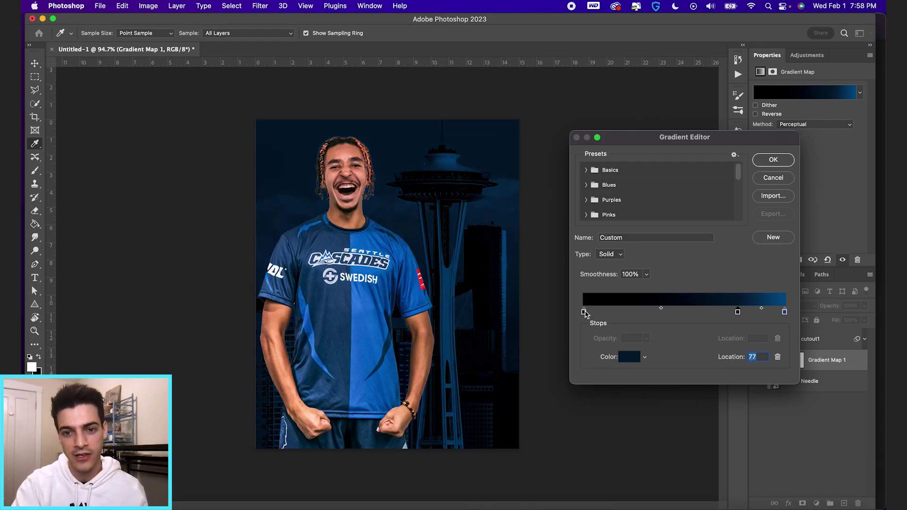
pyautogui.moveTo(583, 313); pyautogui.dragTo(612, 313)
pyautogui.moveTo(737, 311)
pyautogui.mouseDown()
pyautogui.moveTo(672, 311)
pyautogui.moveTo(723, 313)
pyautogui.mouseUp()
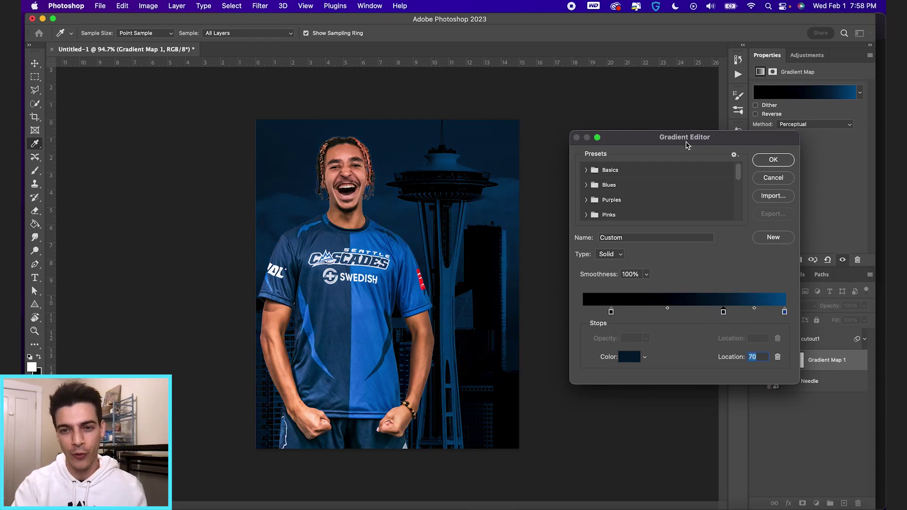
pyautogui.click(786, 162)
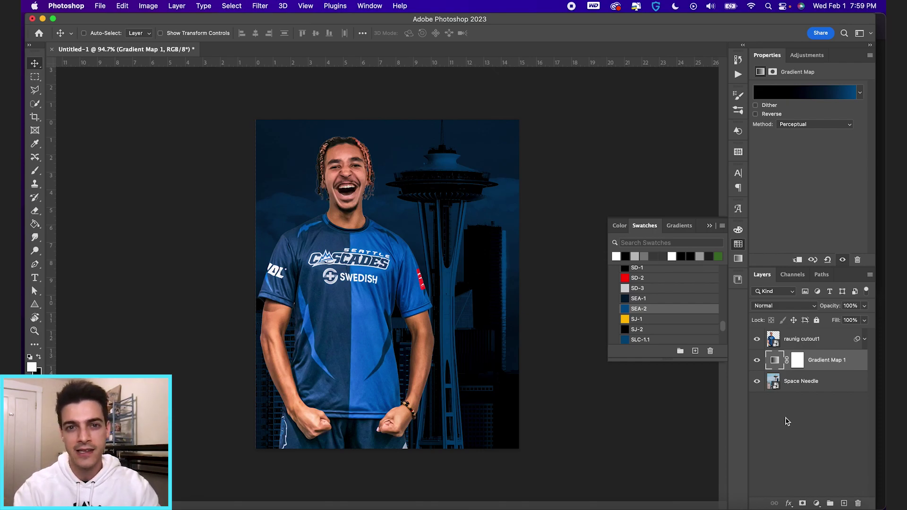
# Bring back the Gradient Editor showing the Custom black-to-blue gradient
pyautogui.click(796, 97)
# Remove the black stop, move navy to the start, and add a white ffffff end stop
pyautogui.moveTo(611, 311); pyautogui.dragTo(616, 331)
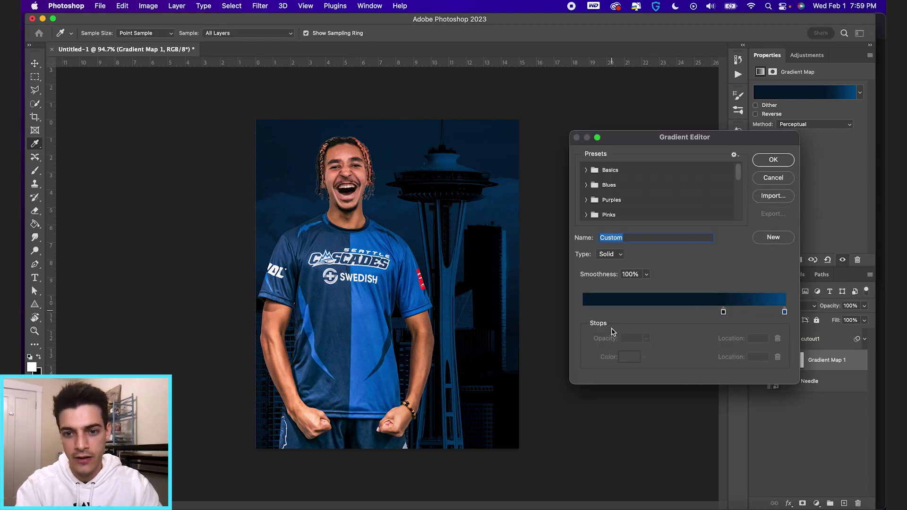
pyautogui.click(723, 313)
pyautogui.moveTo(723, 313); pyautogui.dragTo(583, 312)
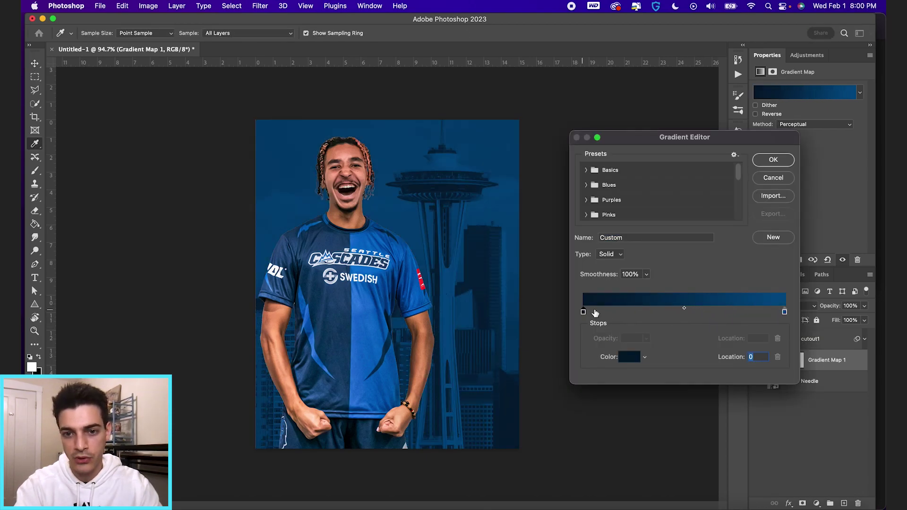
pyautogui.moveTo(784, 312)
pyautogui.mouseDown()
pyautogui.moveTo(727, 313)
pyautogui.moveTo(782, 312)
pyautogui.mouseUp()
pyautogui.click(686, 312)
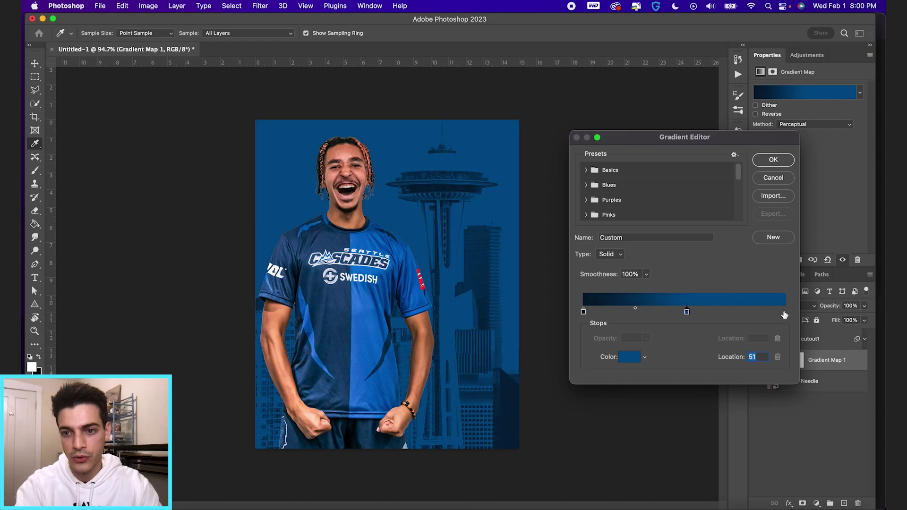
pyautogui.doubleClick(782, 312)
pyautogui.write('ffffff')
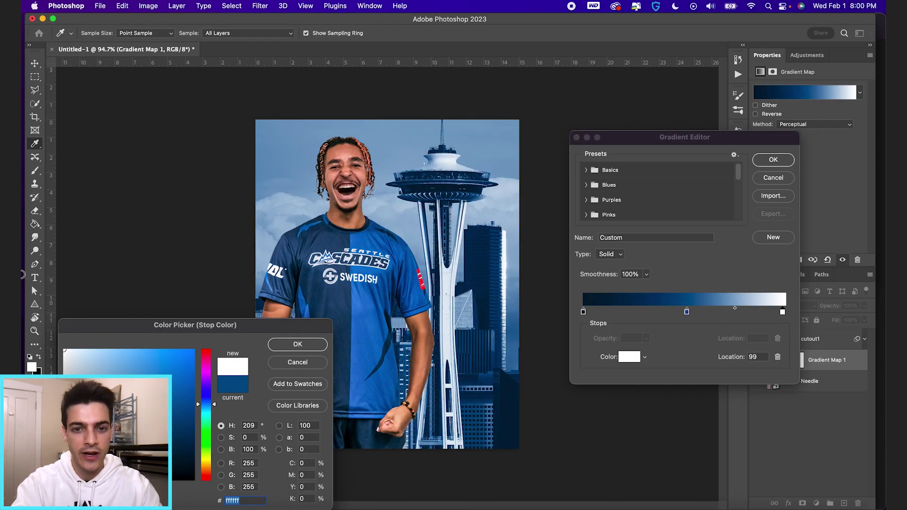
pyautogui.press('Return')
# Fine-tune the stops to navy at 18 and blue at 70, then apply the gradient
pyautogui.moveTo(688, 313); pyautogui.dragTo(710, 312)
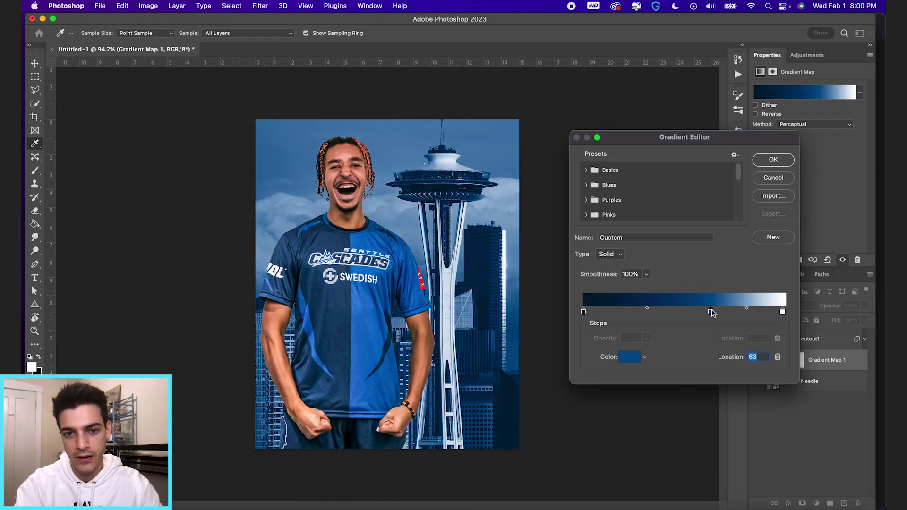
pyautogui.click(584, 312)
pyautogui.moveTo(589, 312); pyautogui.dragTo(619, 312)
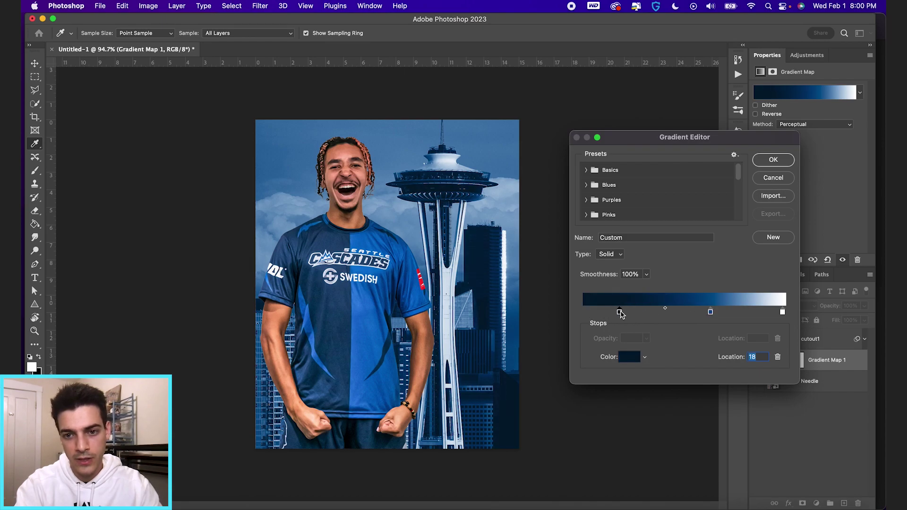
pyautogui.moveTo(712, 312); pyautogui.dragTo(726, 311)
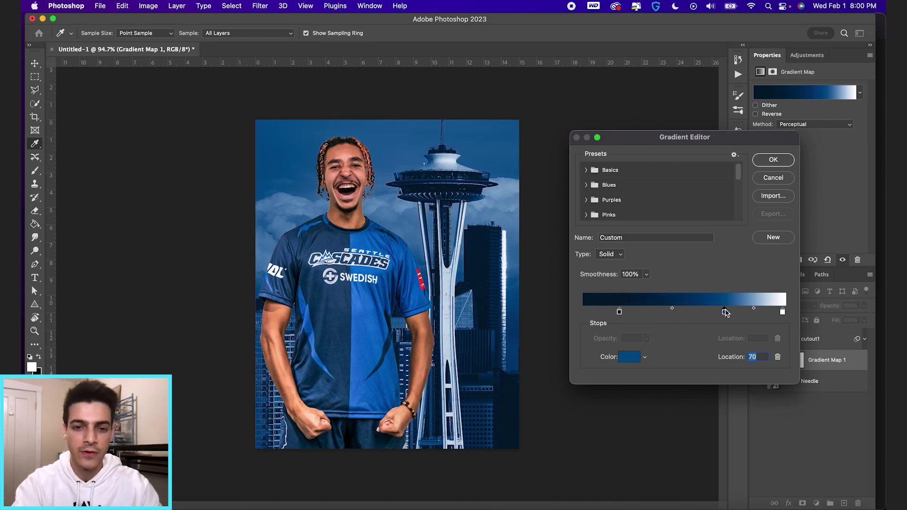
pyautogui.press('Return')
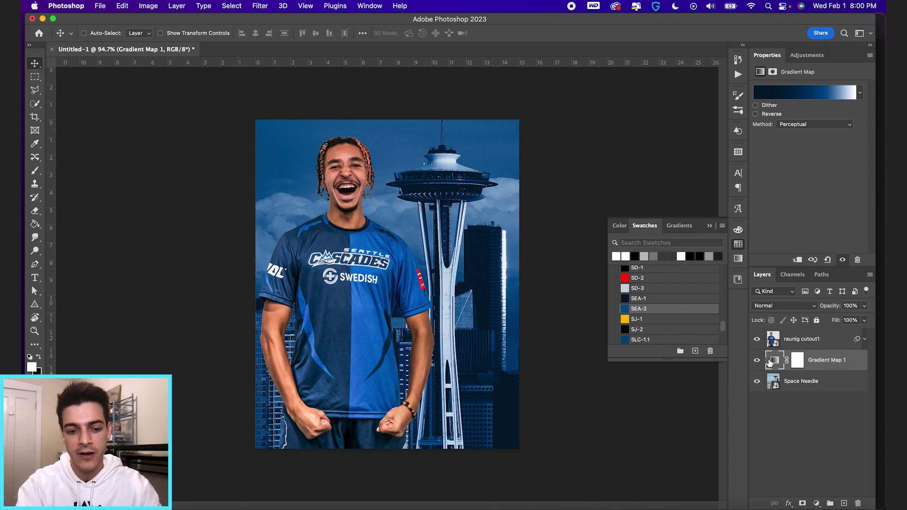
# Duplicate Gradient Map 1 and move the copy above raunig cutout1 to clip it to the player
pyautogui.press('super+j')
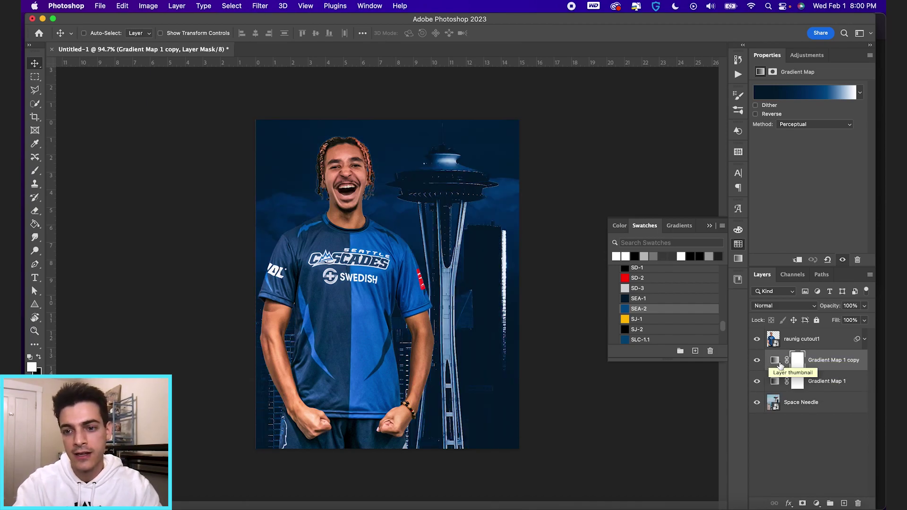
pyautogui.moveTo(780, 365); pyautogui.dragTo(776, 337)
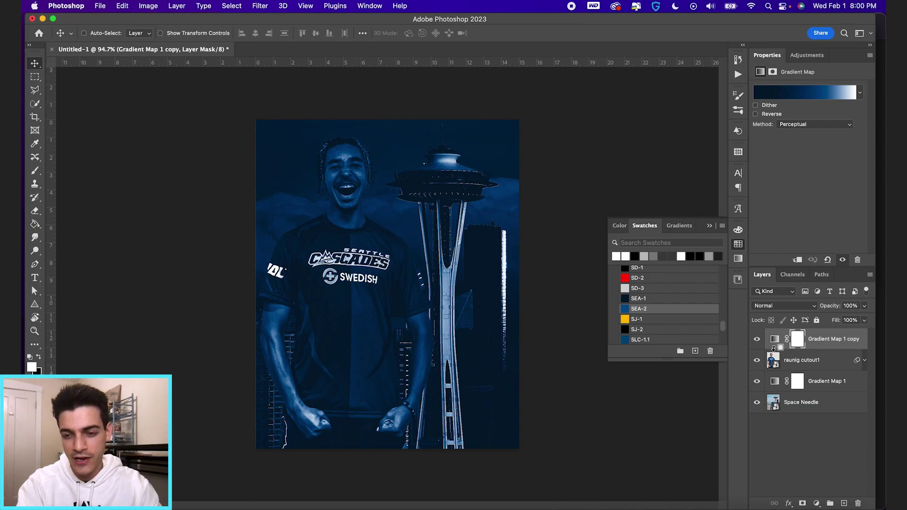
pyautogui.keyDown('alt'); pyautogui.click(773, 348); pyautogui.keyUp('alt')
# Compare the player with and without the copy's blue tint, then lower the copy's opacity to 25%
pyautogui.click(783, 339)
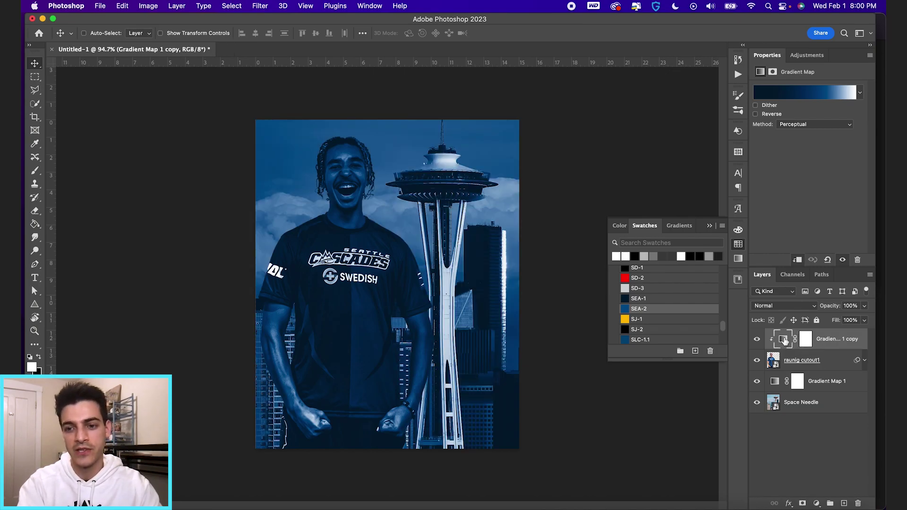
pyautogui.click(757, 340)
pyautogui.click(757, 339)
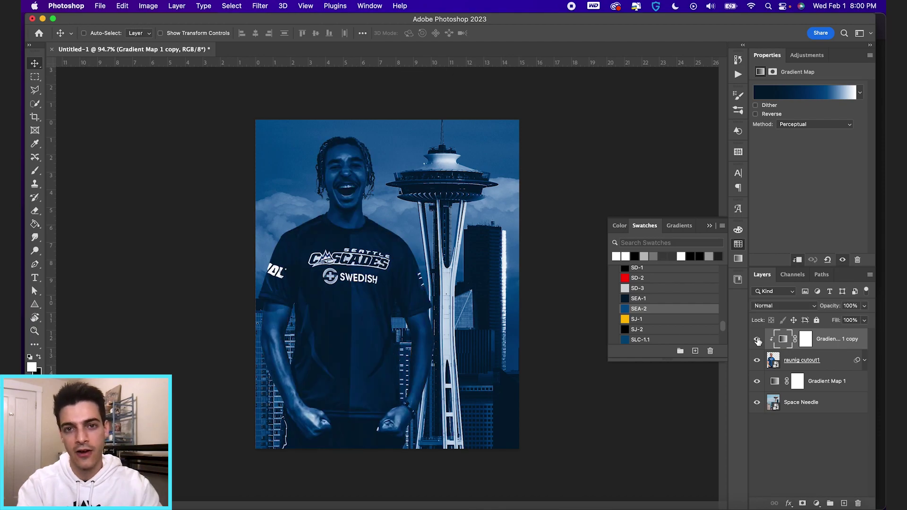
pyautogui.click(757, 339)
pyautogui.click(757, 339)
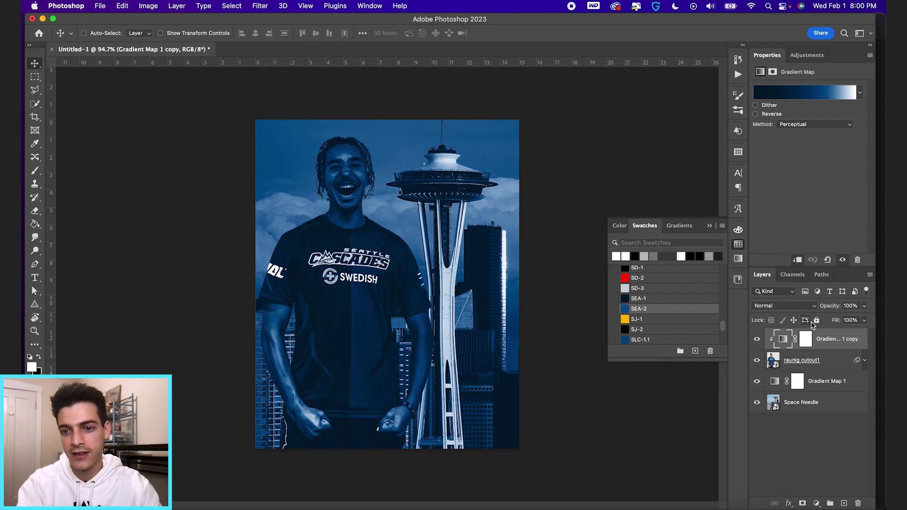
pyautogui.moveTo(833, 307); pyautogui.dragTo(794, 307)
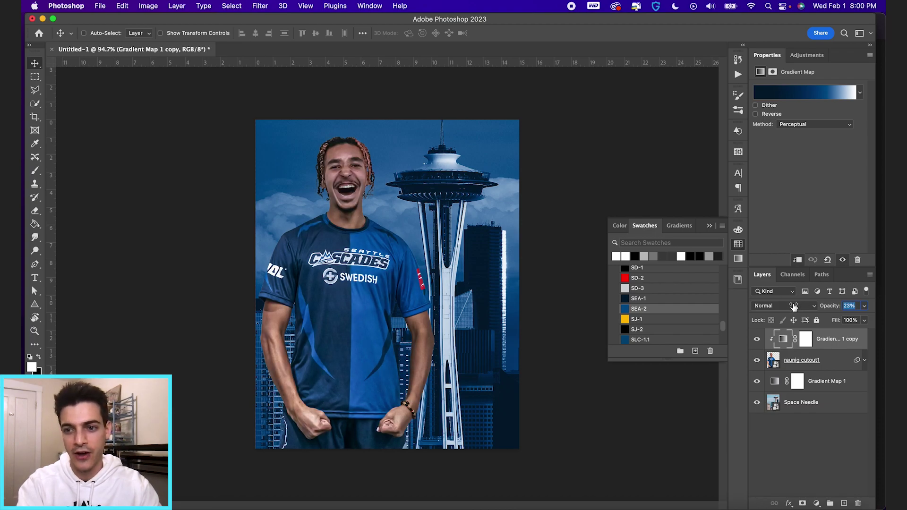
pyautogui.moveTo(795, 307); pyautogui.dragTo(796, 307)
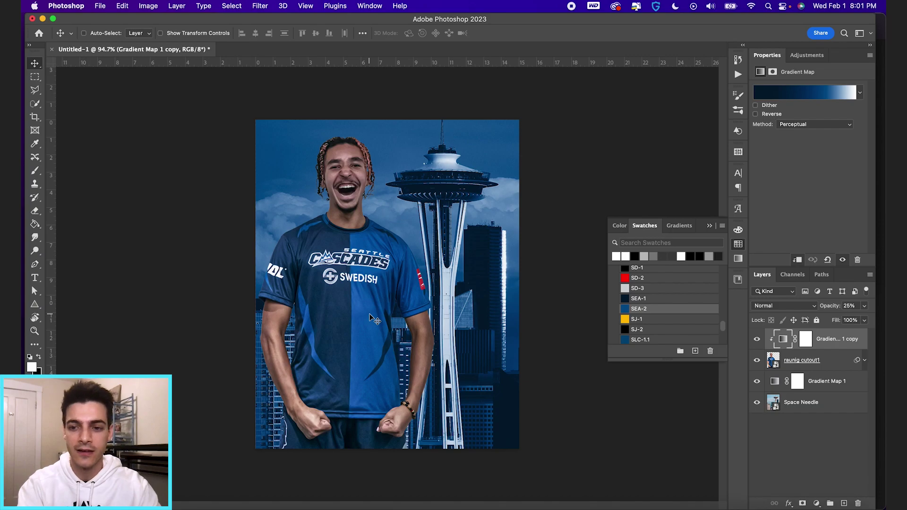
pyautogui.click(805, 338)
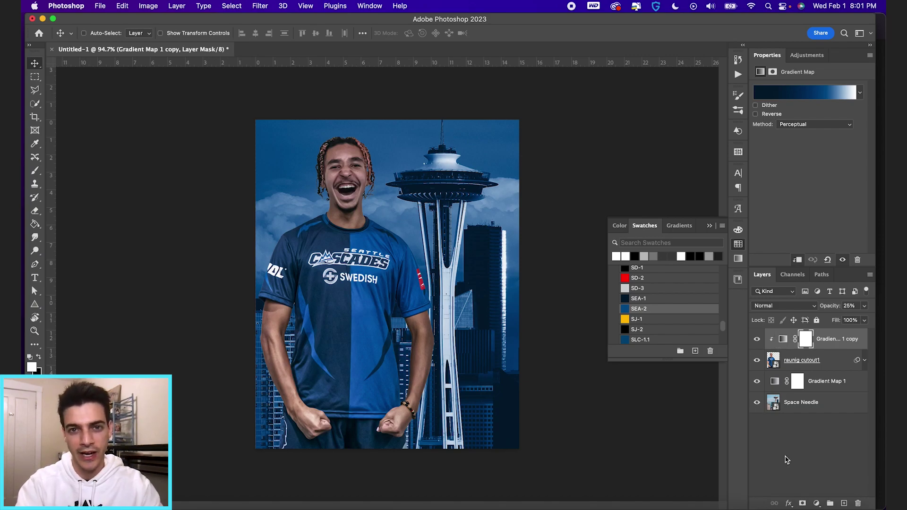
# Delete Gradient Map 1 copy and apply the Basics black-to-white preset to Gradient Map 1
pyautogui.press('Delete')
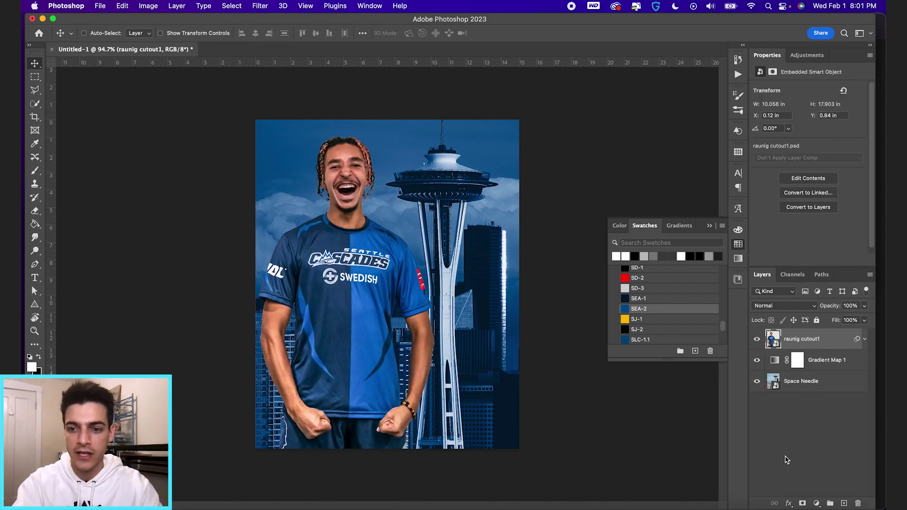
pyautogui.click(775, 360)
pyautogui.click(802, 93)
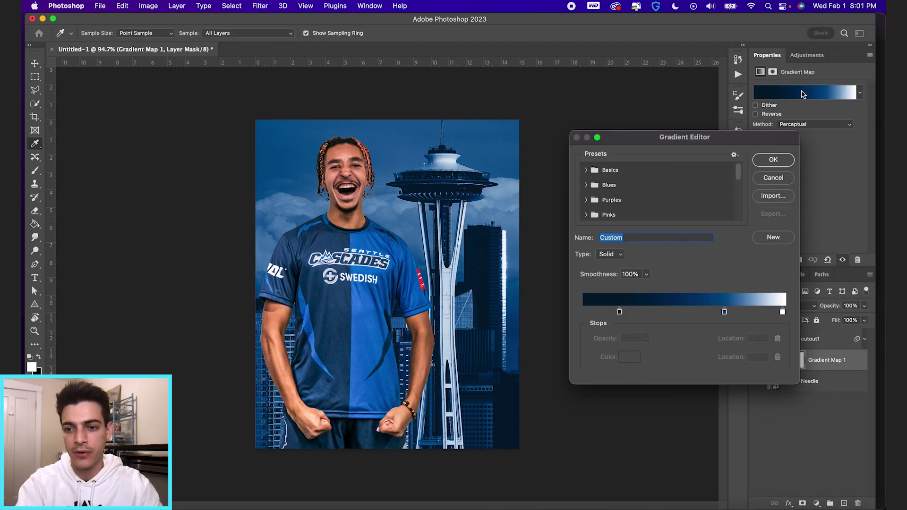
pyautogui.click(586, 170)
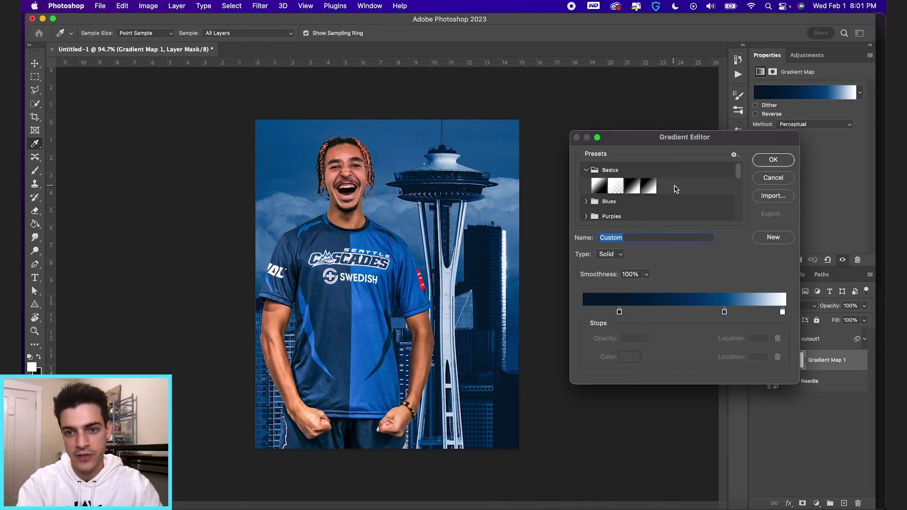
pyautogui.click(649, 187)
# Rework the stops so the gradient runs grey to white, with the light grey stop at 44
pyautogui.moveTo(633, 312); pyautogui.dragTo(700, 314)
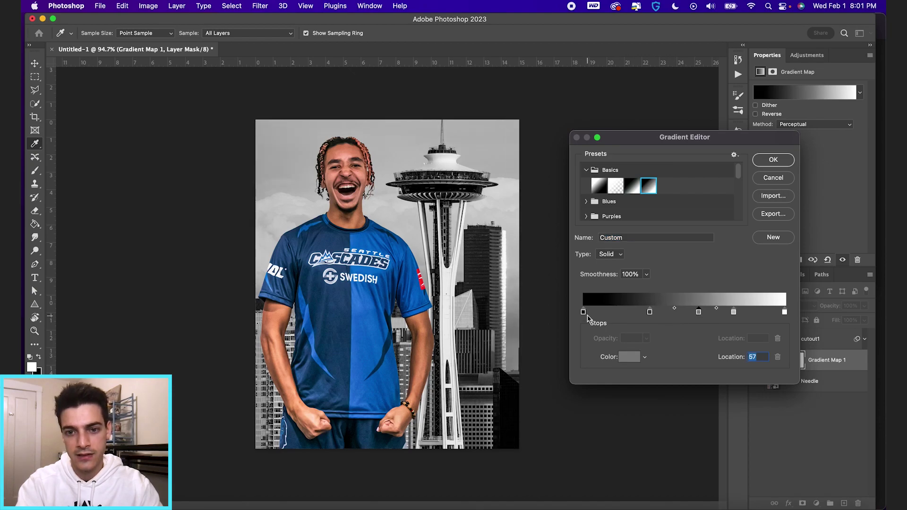
pyautogui.moveTo(583, 312); pyautogui.dragTo(585, 340)
pyautogui.moveTo(649, 312); pyautogui.dragTo(584, 312)
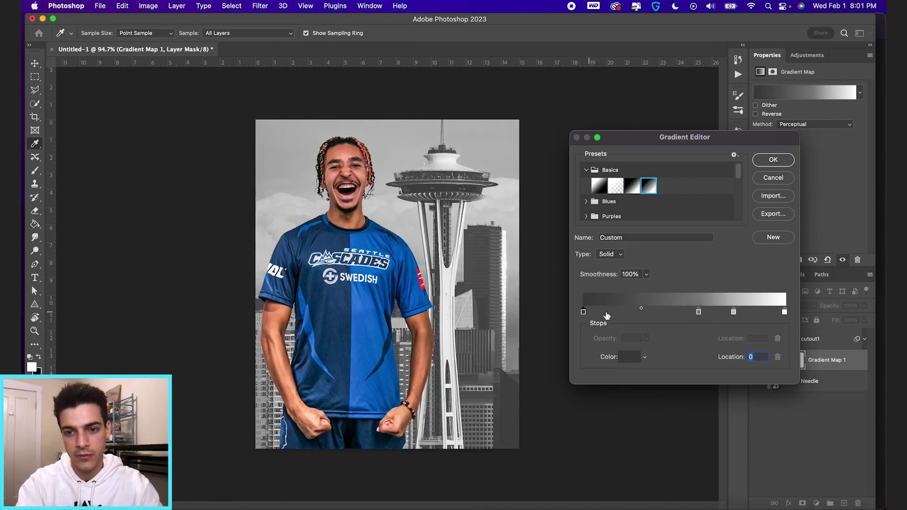
pyautogui.moveTo(698, 312); pyautogui.dragTo(641, 313)
pyautogui.moveTo(584, 312); pyautogui.dragTo(585, 327)
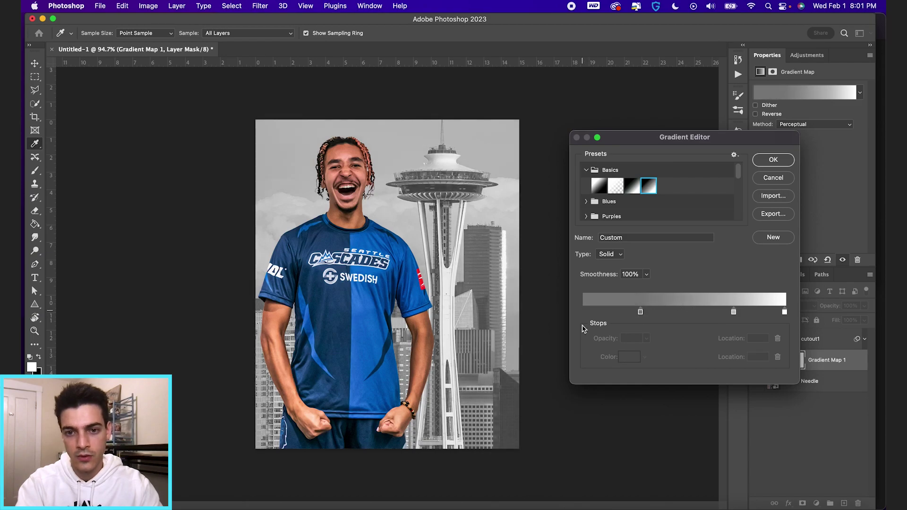
pyautogui.moveTo(640, 312); pyautogui.dragTo(582, 312)
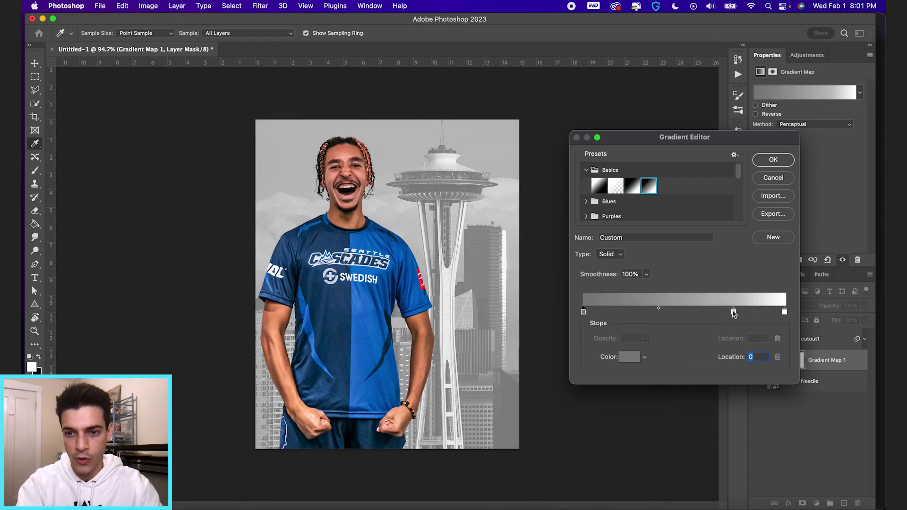
pyautogui.moveTo(733, 312); pyautogui.dragTo(691, 314)
pyautogui.press('Return')
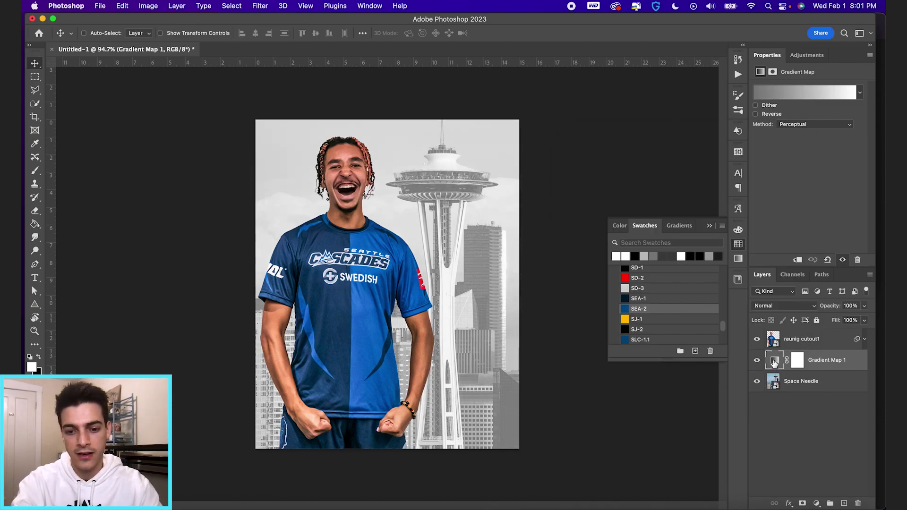
# Duplicate the grey Gradient Map 1, clip the copy to raunig cutout1, and set its opacity to 20%
pyautogui.press('super+j')
pyautogui.moveTo(774, 362); pyautogui.dragTo(774, 338)
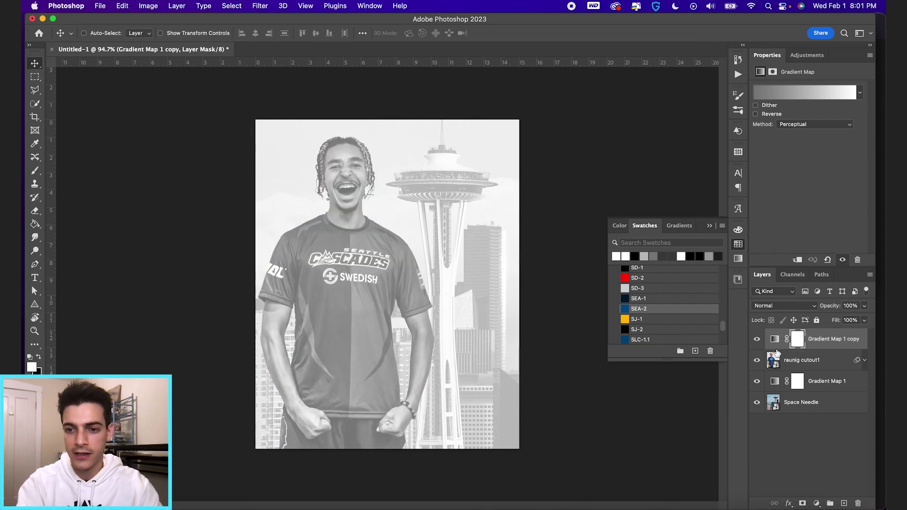
pyautogui.keyDown('alt'); pyautogui.click(776, 349); pyautogui.keyUp('alt')
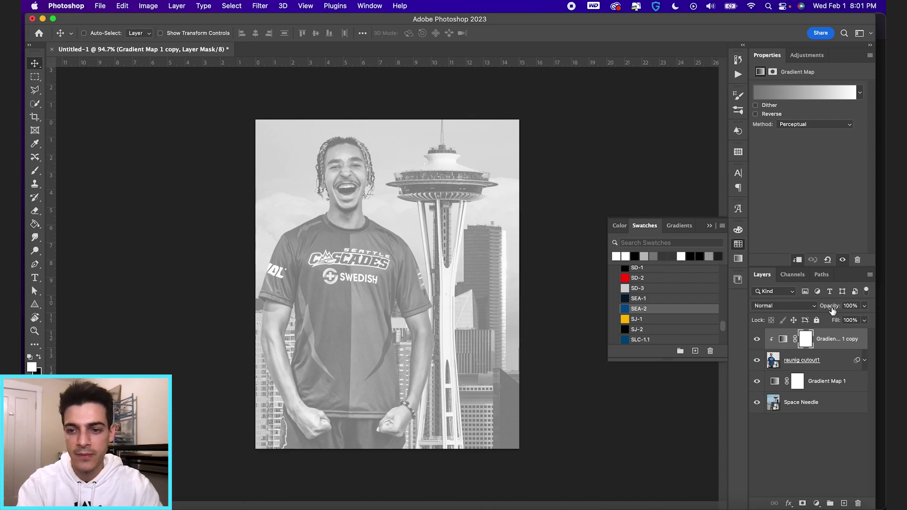
pyautogui.moveTo(827, 309); pyautogui.dragTo(791, 311)
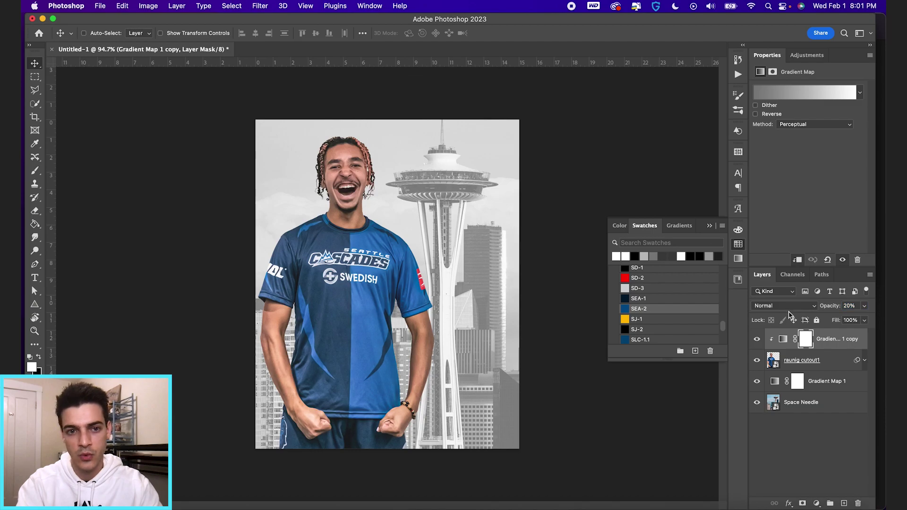
pyautogui.click(756, 345)
pyautogui.click(756, 346)
pyautogui.press('super+plus')
pyautogui.click(757, 339)
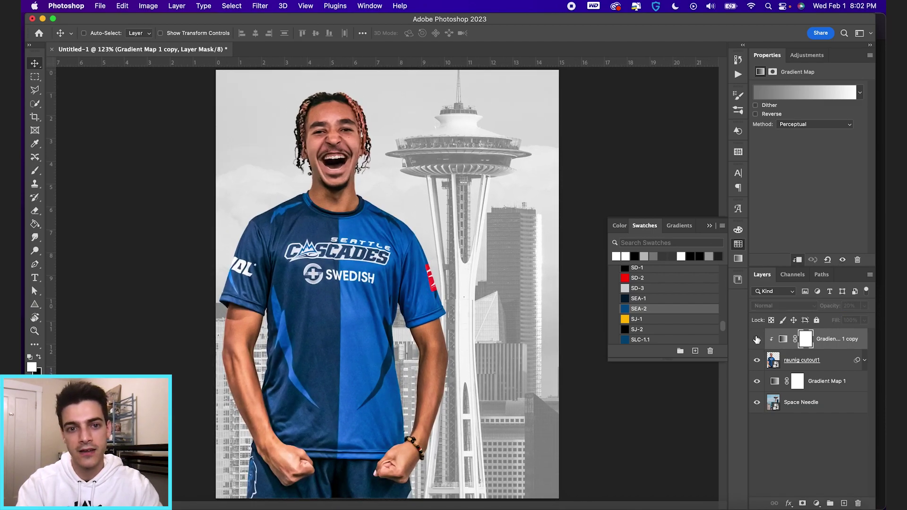
pyautogui.click(757, 338)
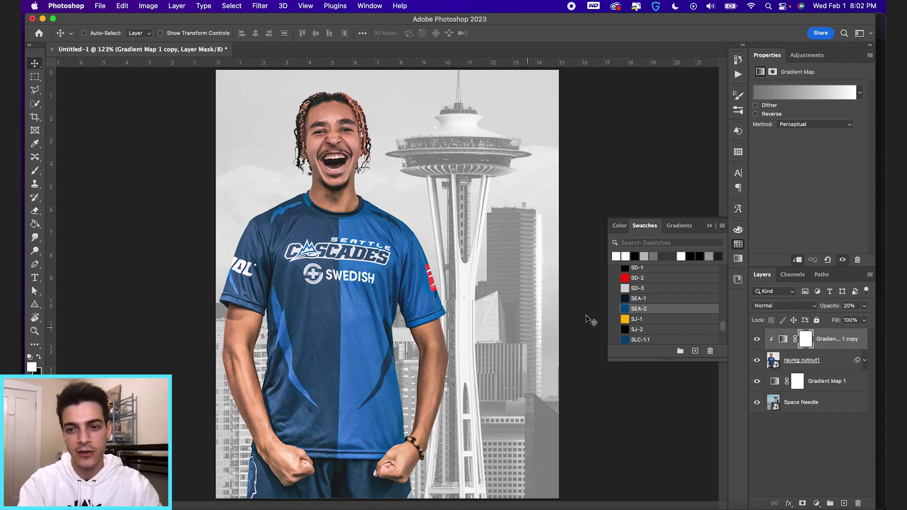